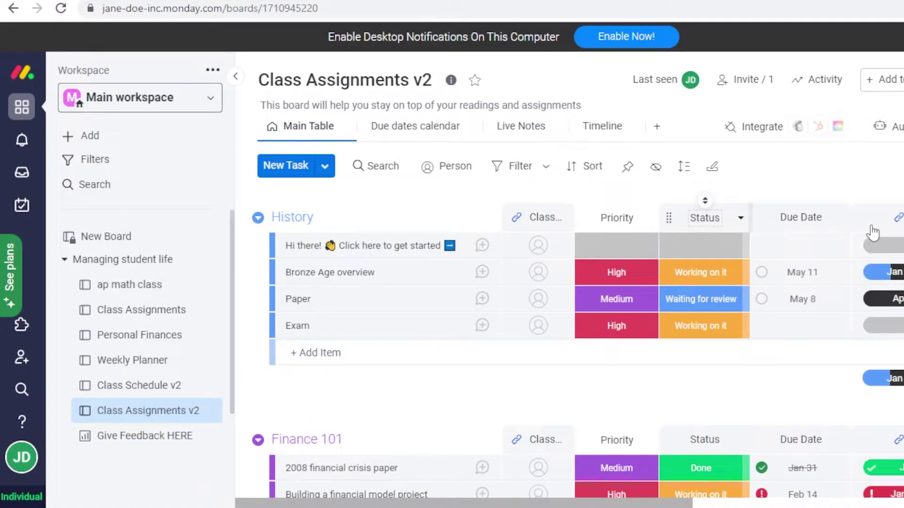
Check the account menu, then bring up the list of the account's workspaces.
{"action": "scroll", "coordinate": [565, 283], "scroll_direction": "down", "scroll_amount": 3}
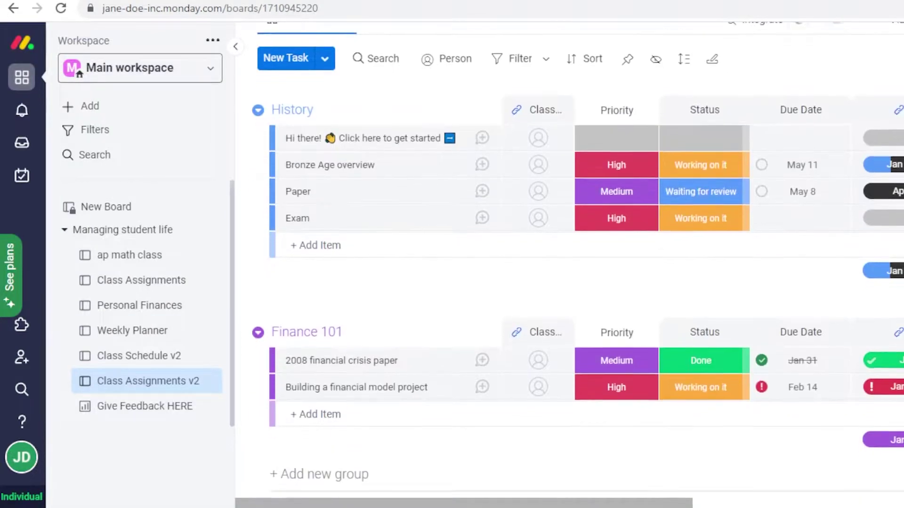
{"action": "scroll", "coordinate": [564, 282], "scroll_direction": "up", "scroll_amount": 3}
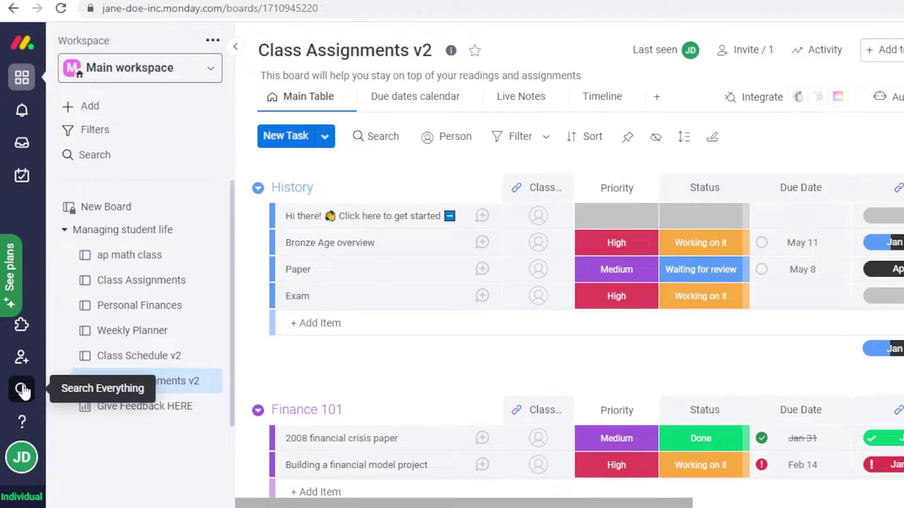
{"action": "left_click", "coordinate": [24, 457]}
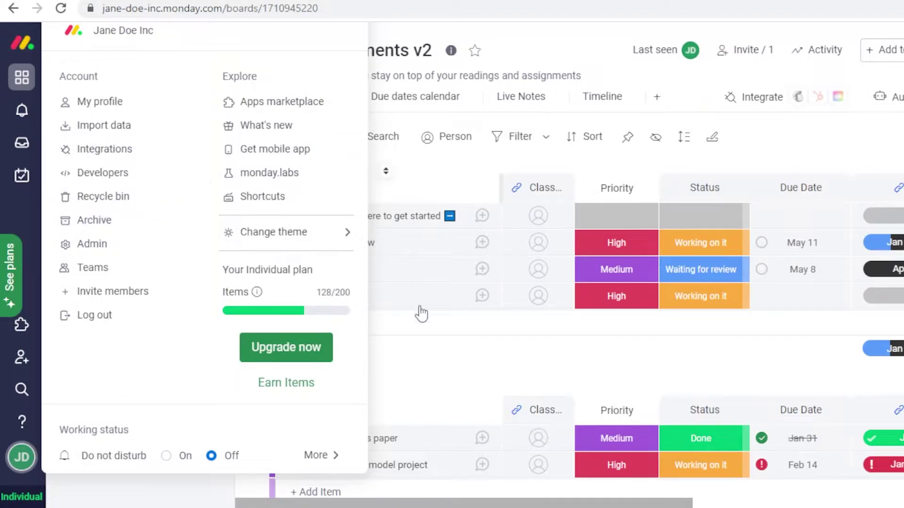
{"action": "left_click", "coordinate": [586, 53]}
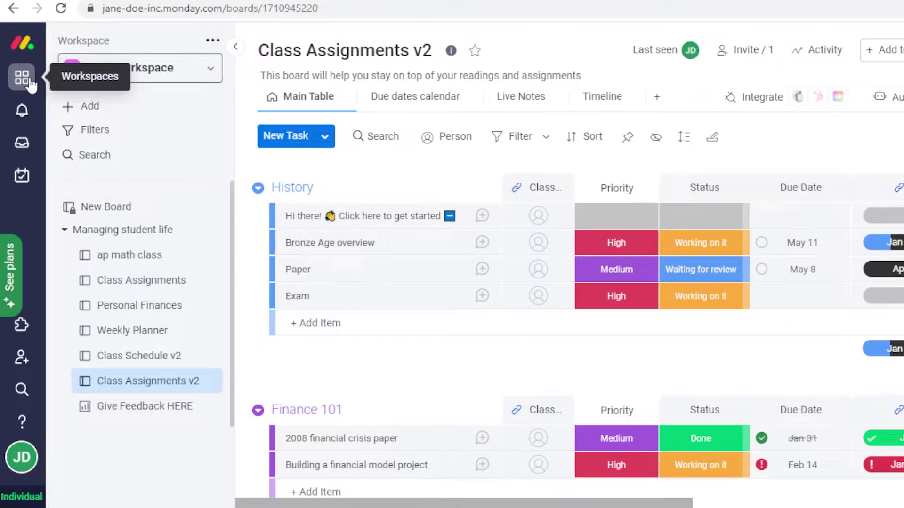
{"action": "left_click", "coordinate": [142, 69]}
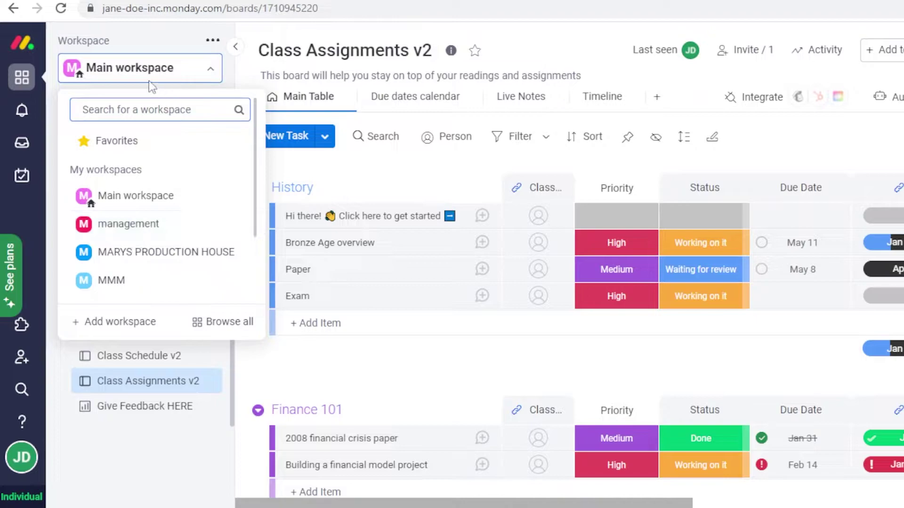
{"action": "left_click", "coordinate": [174, 66]}
{"action": "left_click", "coordinate": [176, 59]}
{"action": "left_click", "coordinate": [176, 68]}
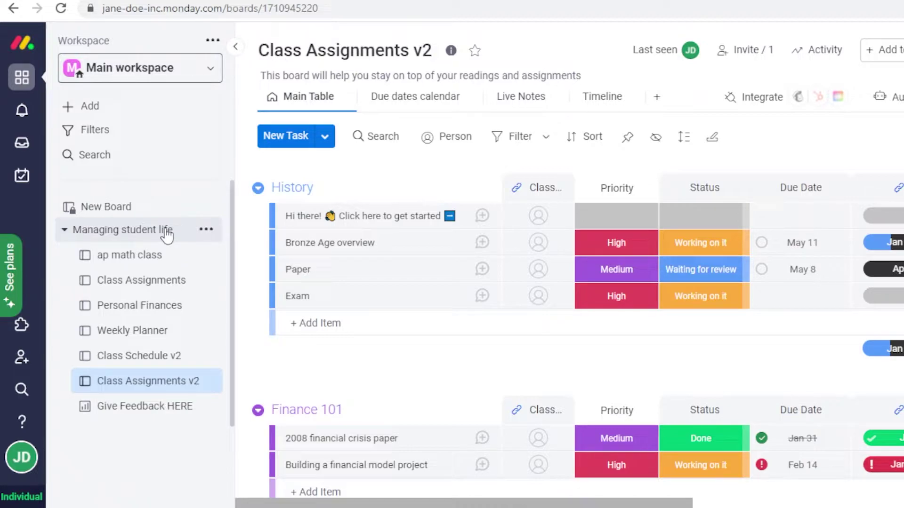
{"action": "left_click", "coordinate": [182, 66]}
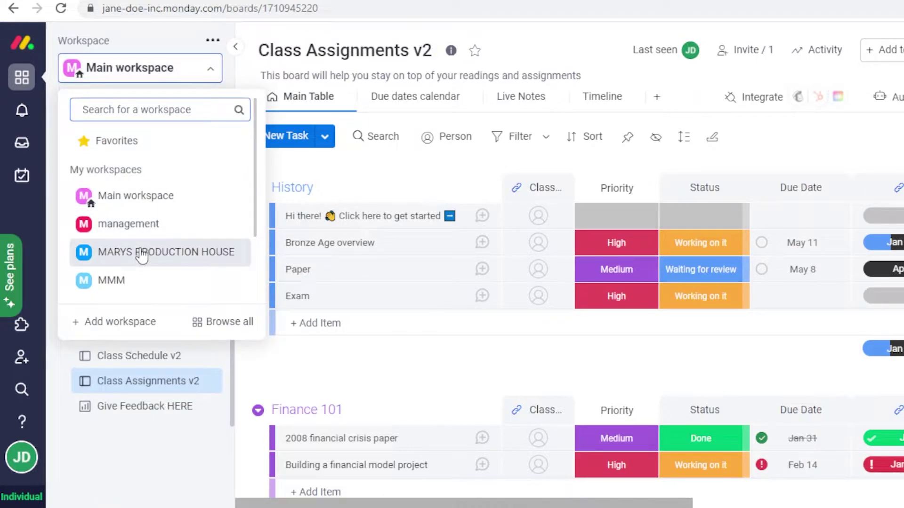
Create an open workspace named 'CAT AND DOG WELLNESS PROJECT'.
{"action": "left_click", "coordinate": [107, 323]}
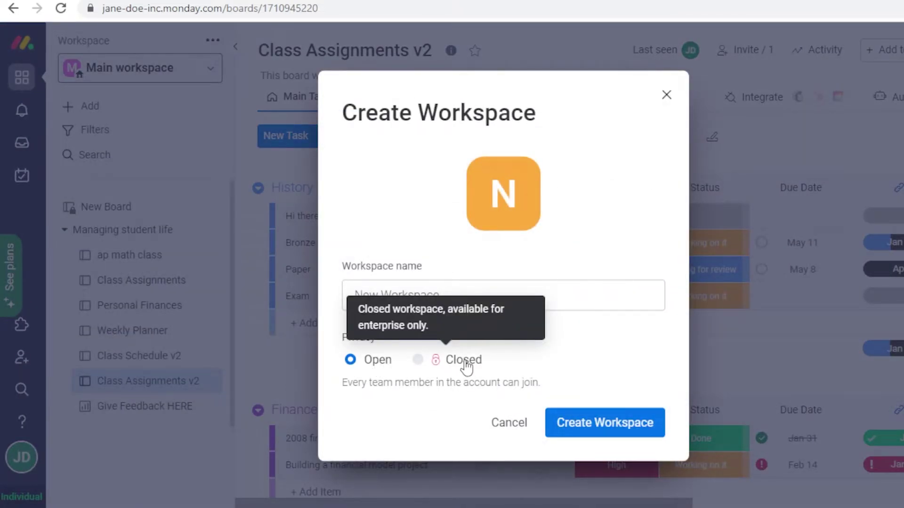
{"action": "left_click", "coordinate": [509, 283]}
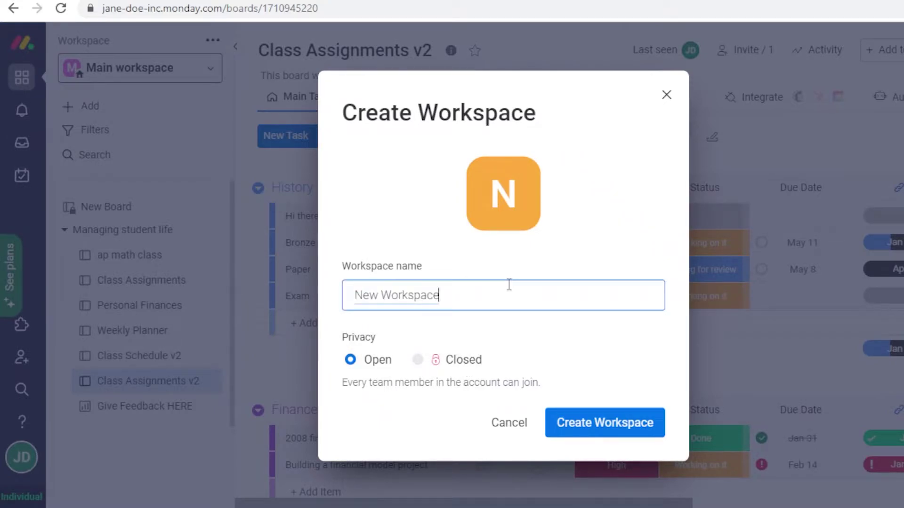
{"action": "key", "text": "ctrl+shift+Left"}
{"action": "key", "text": "ctrl+shift+Left"}
{"action": "key", "text": "BackSpace"}
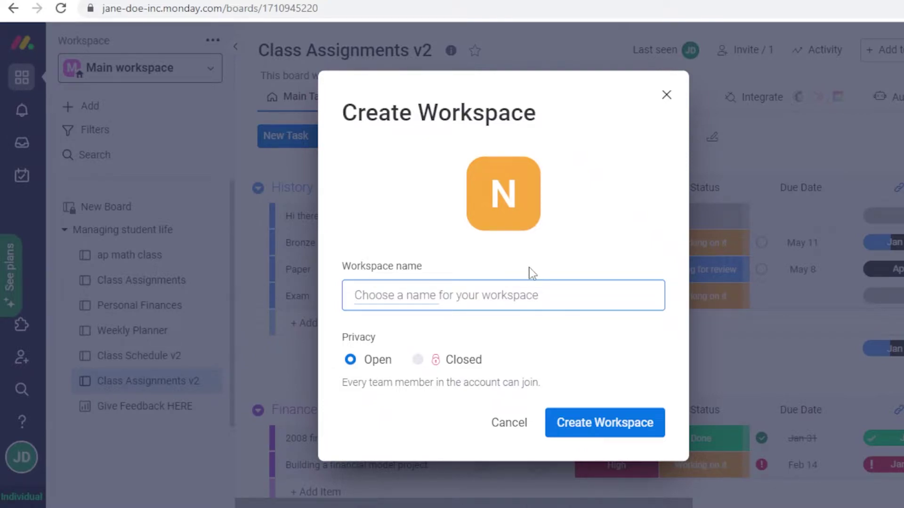
{"action": "type", "text": "CAT AND DOG POEM"}
{"action": "key", "text": "BackSpace"}
{"action": "key", "text": "BackSpace"}
{"action": "key", "text": "BackSpace"}
{"action": "key", "text": "BackSpace"}
{"action": "type", "text": "WELL"}
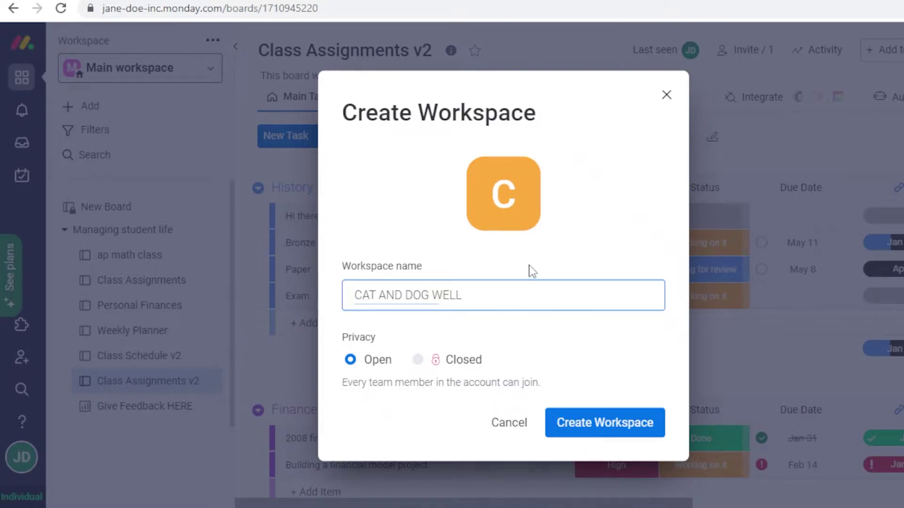
{"action": "type", "text": "NESS PROJECT"}
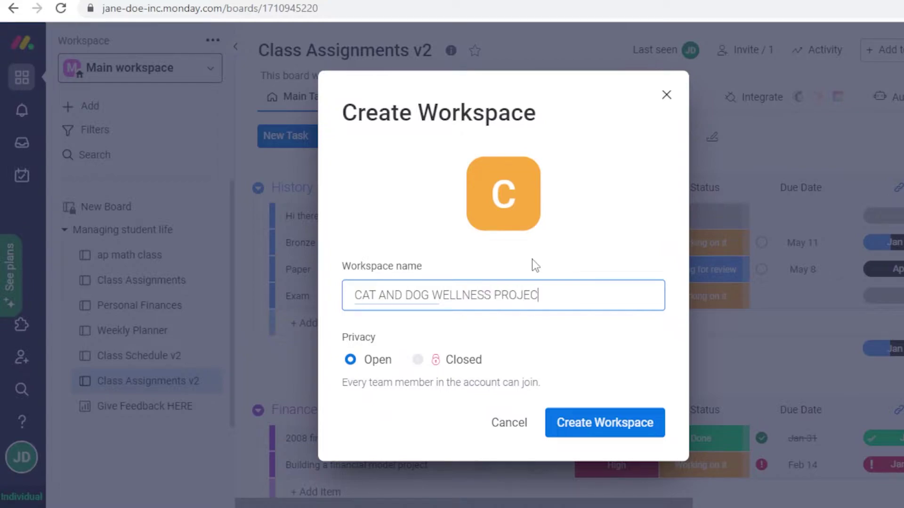
{"action": "left_click", "coordinate": [643, 420]}
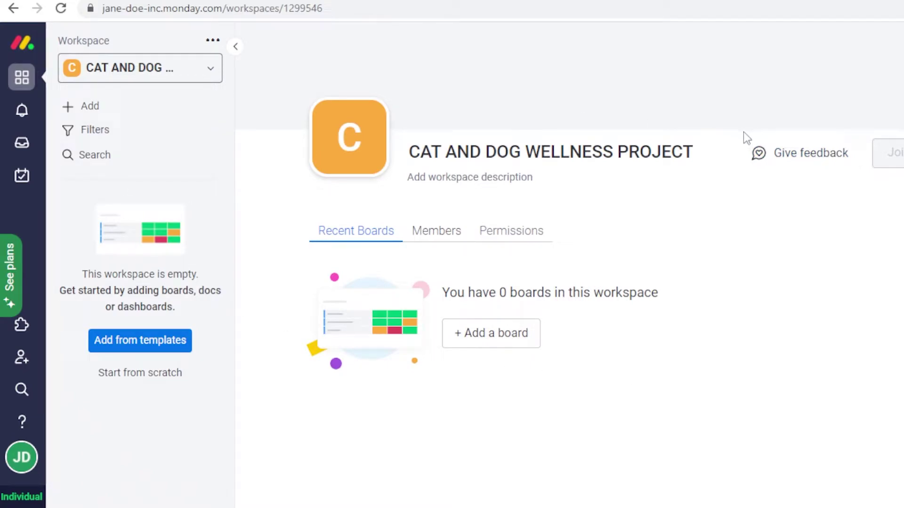
Describe the workspace as 'Helping provide shelter and food for the cats and dogs of our area.'.
{"action": "left_click", "coordinate": [471, 177]}
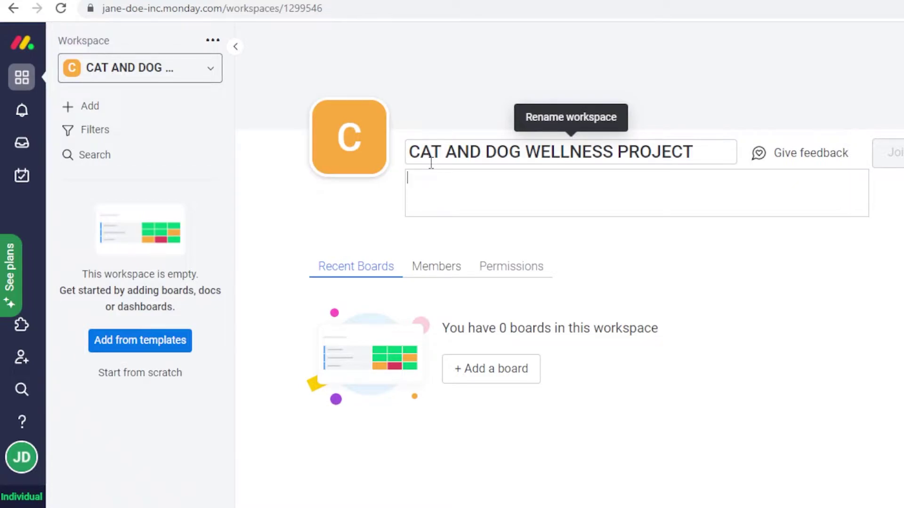
{"action": "type", "text": "Helping provide sh"}
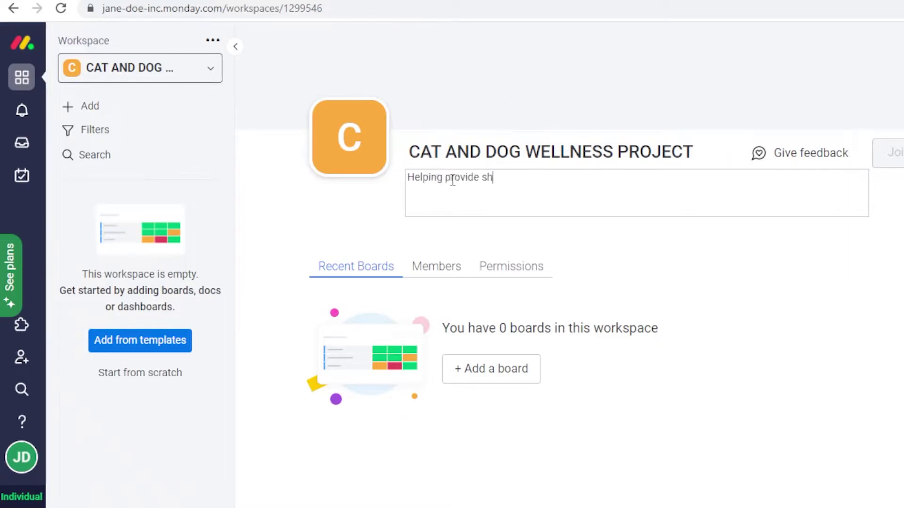
{"action": "type", "text": "elter and food "}
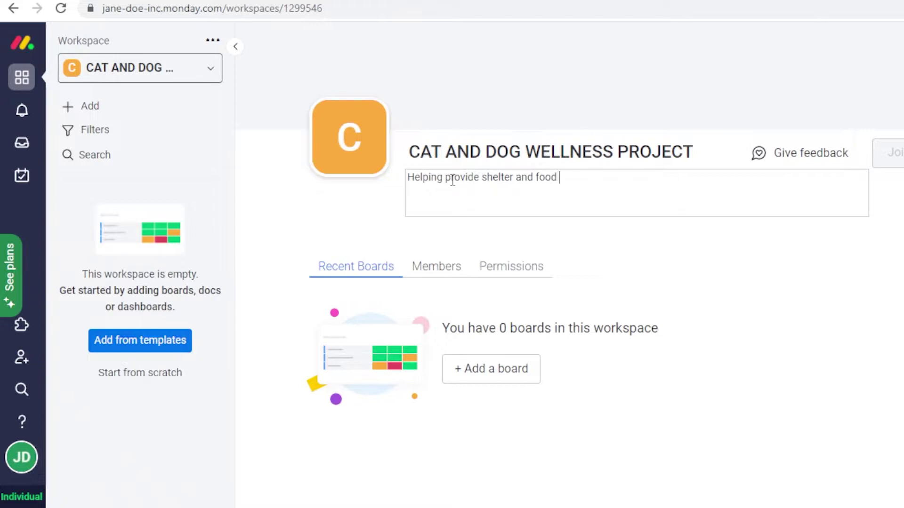
{"action": "type", "text": "for the cats and dog"}
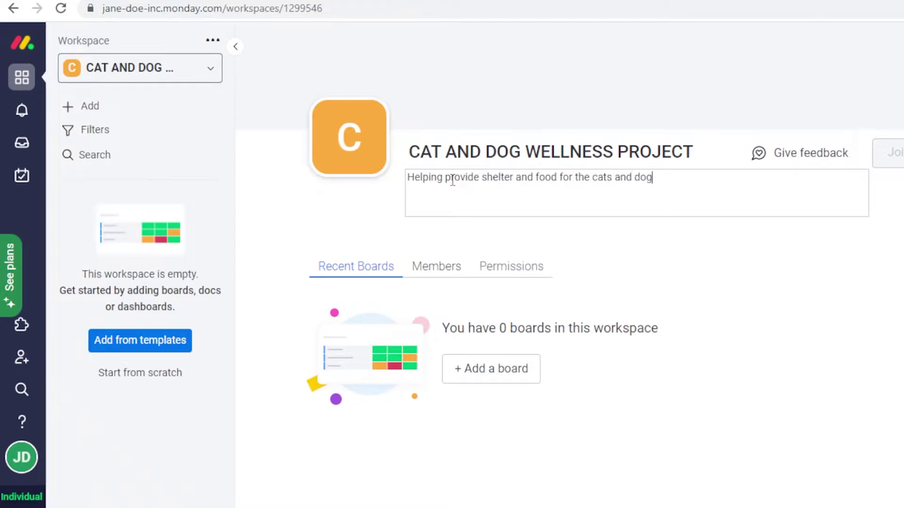
{"action": "type", "text": "s of our area."}
{"action": "left_click", "coordinate": [425, 267]}
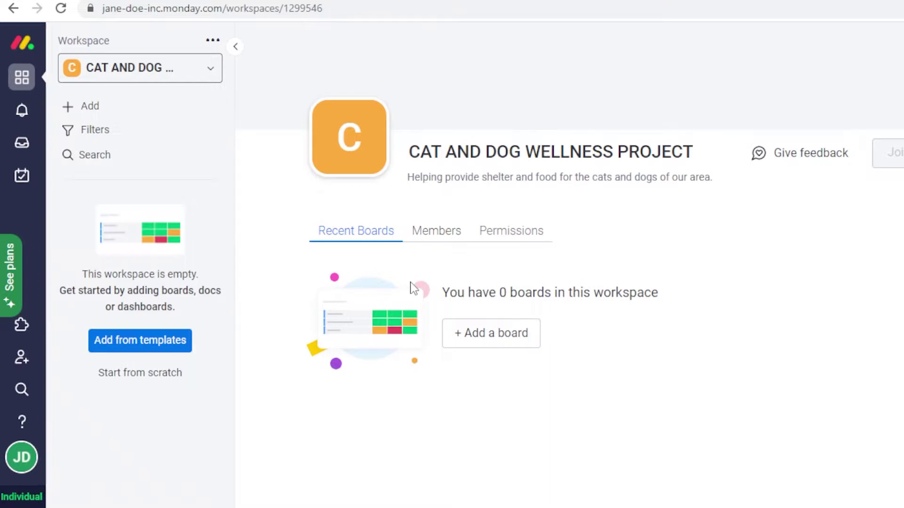
Add a new board named 'FOOD AND WATER' to the workspace.
{"action": "left_click", "coordinate": [94, 108]}
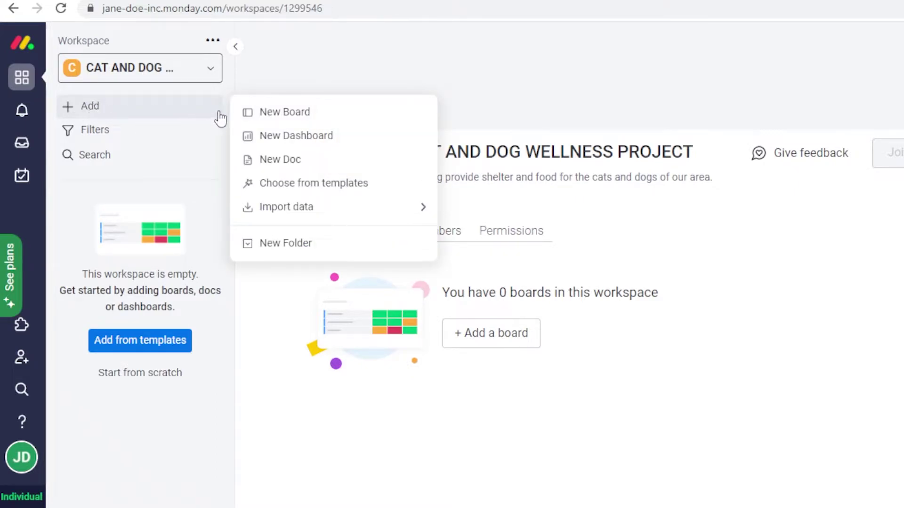
{"action": "left_click", "coordinate": [296, 113]}
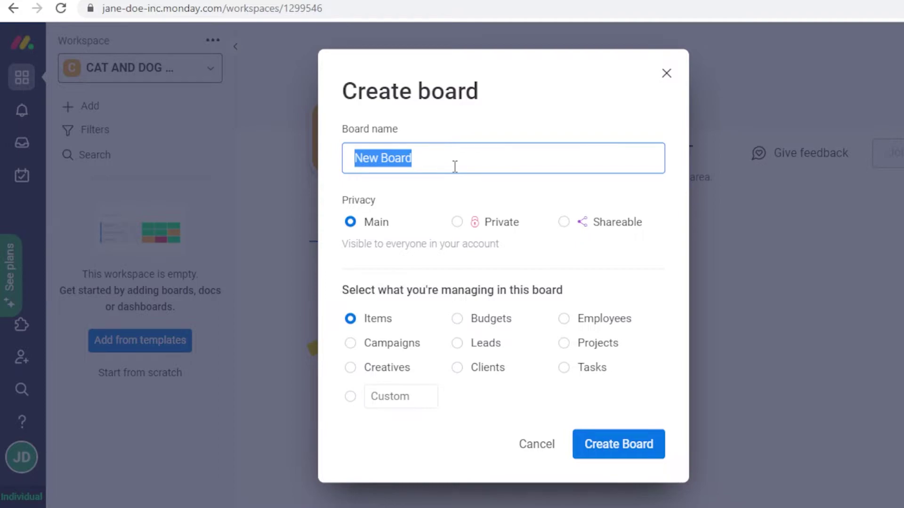
{"action": "type", "text": "FOOD AND WA"}
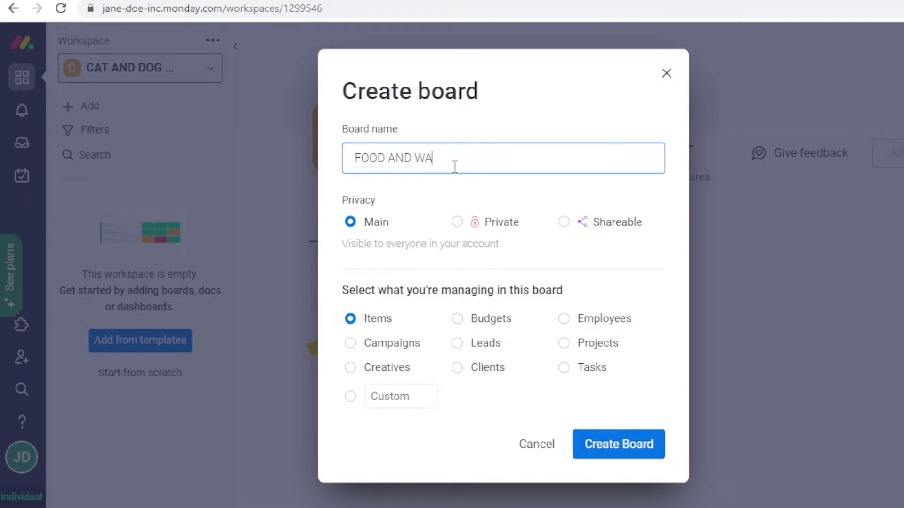
{"action": "type", "text": "TER"}
{"action": "key", "text": "Return"}
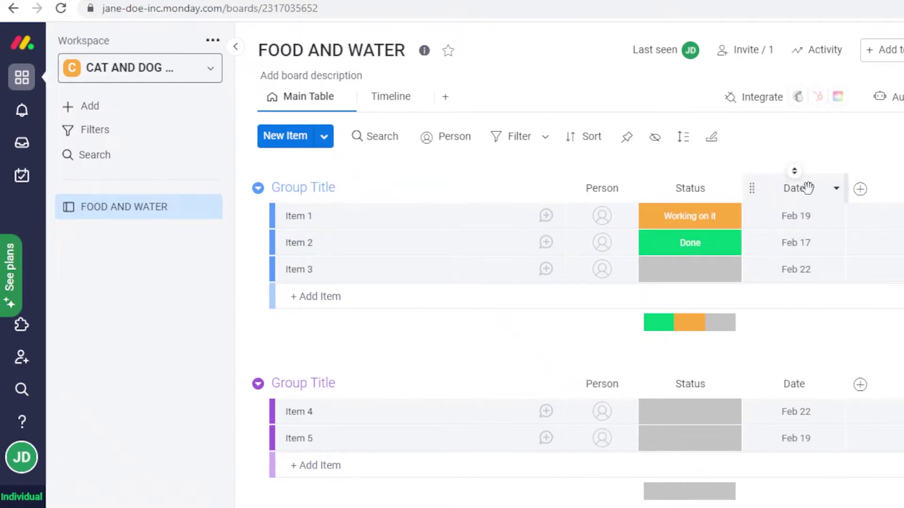
Delete the Date, Status and Person columns from the board.
{"action": "left_click", "coordinate": [837, 189]}
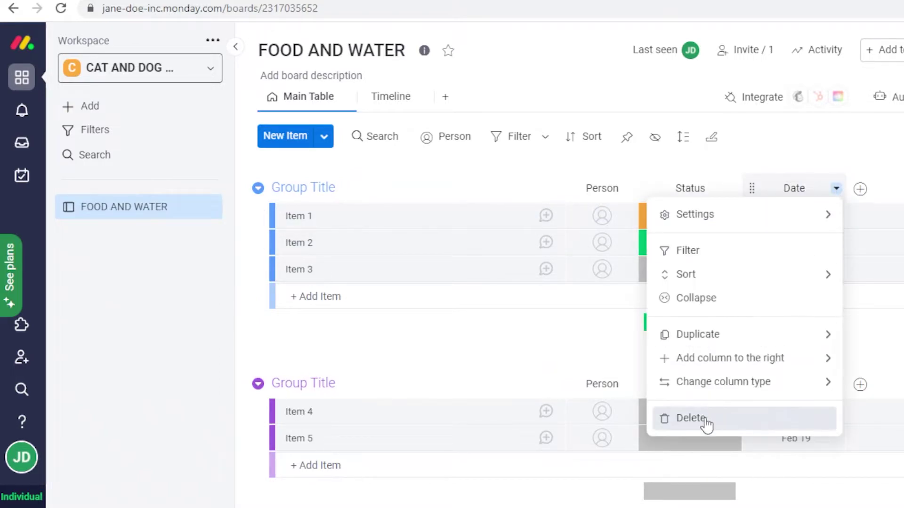
{"action": "left_click", "coordinate": [705, 477]}
{"action": "left_click", "coordinate": [679, 140]}
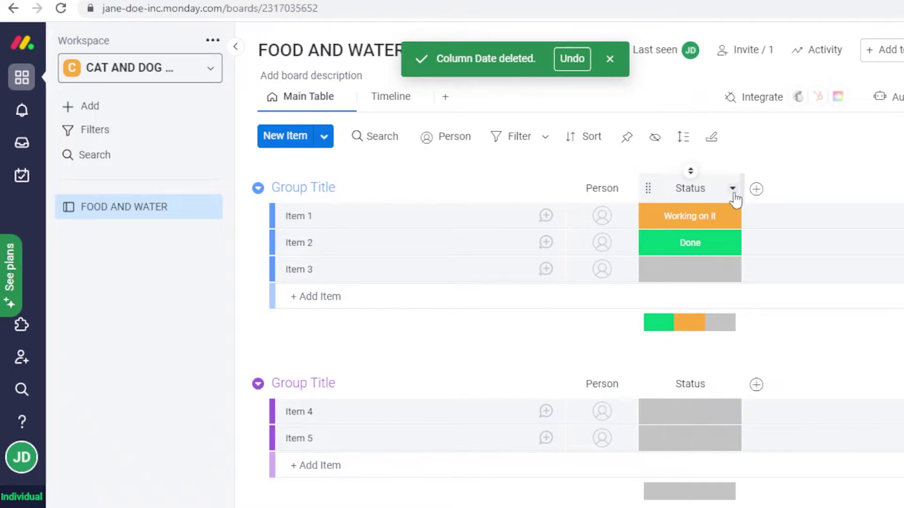
{"action": "left_click", "coordinate": [733, 189]}
{"action": "left_click", "coordinate": [613, 426]}
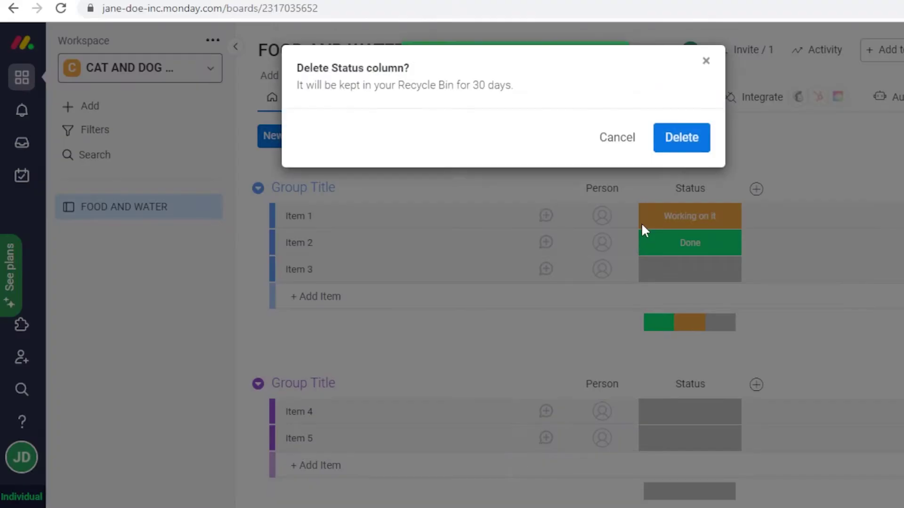
{"action": "left_click", "coordinate": [680, 138]}
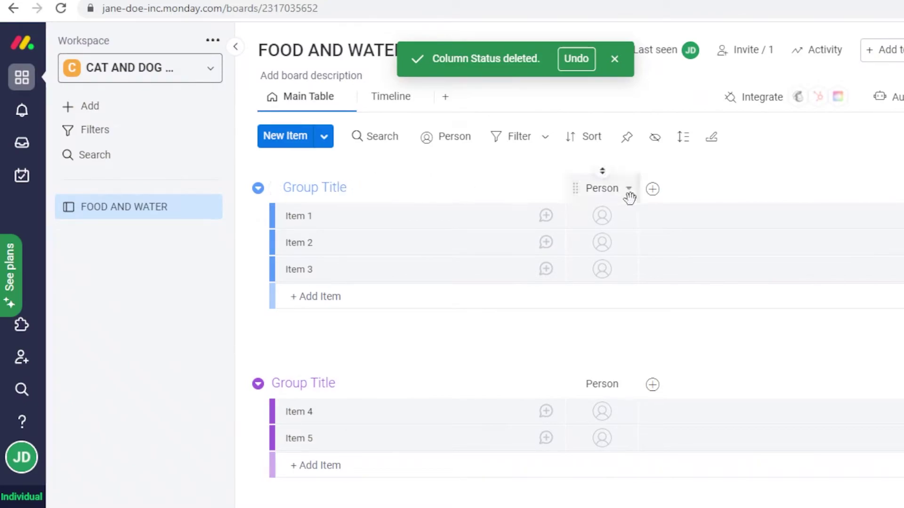
{"action": "left_click", "coordinate": [635, 188]}
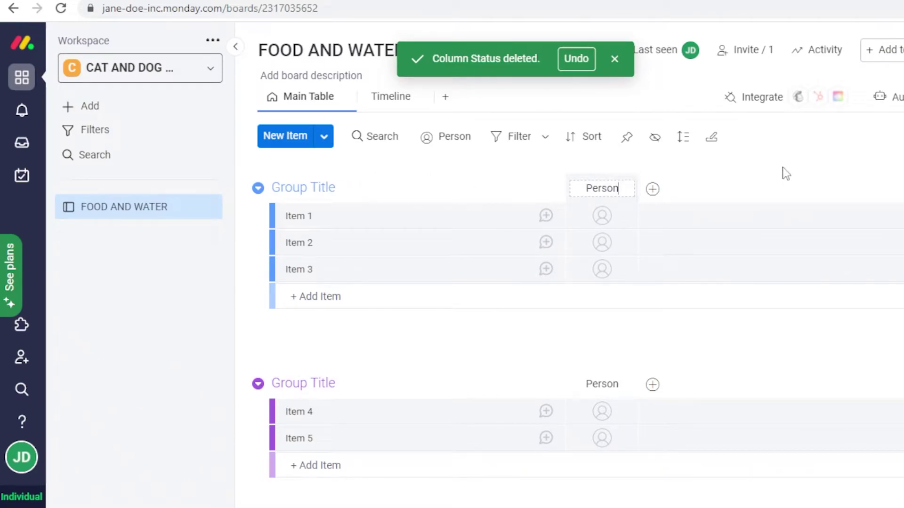
{"action": "left_click", "coordinate": [629, 189]}
{"action": "left_click", "coordinate": [479, 418]}
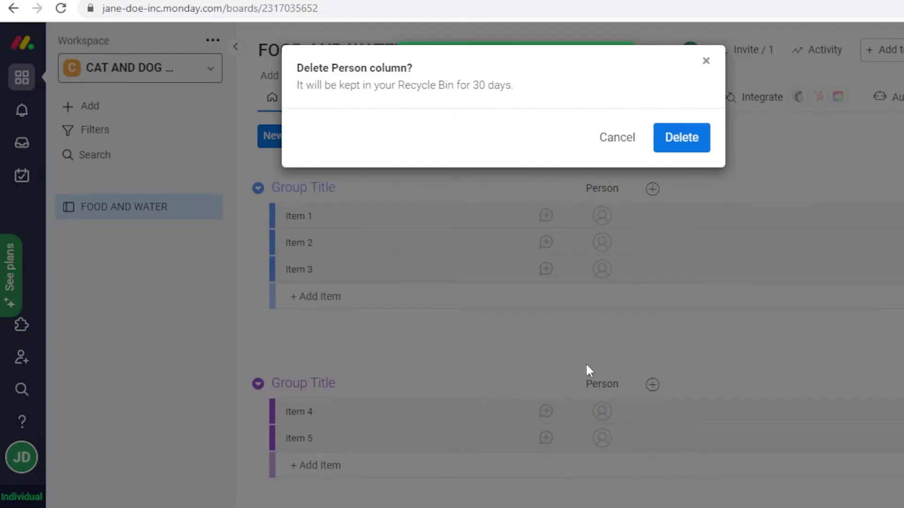
{"action": "left_click", "coordinate": [670, 137]}
Delete the second group, leaving one group with Items 1–3.
{"action": "scroll", "coordinate": [522, 377], "scroll_direction": "down", "scroll_amount": 2}
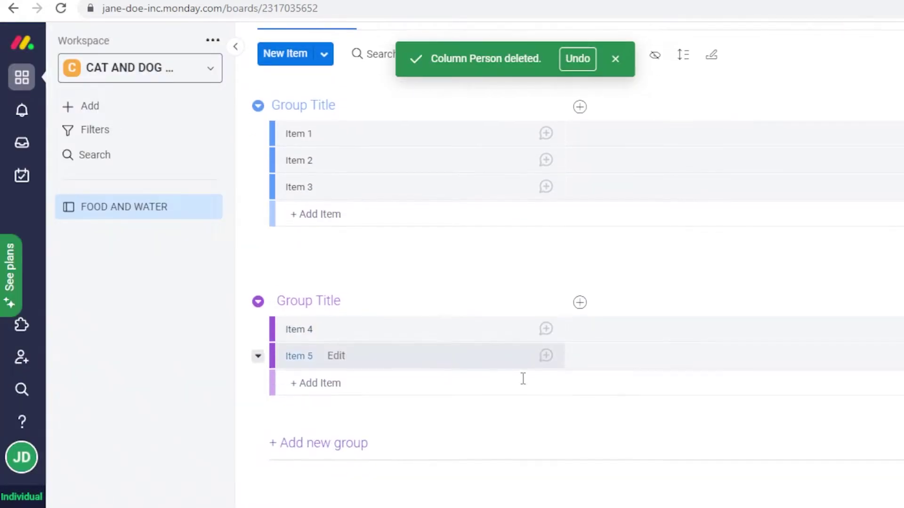
{"action": "left_click", "coordinate": [258, 296]}
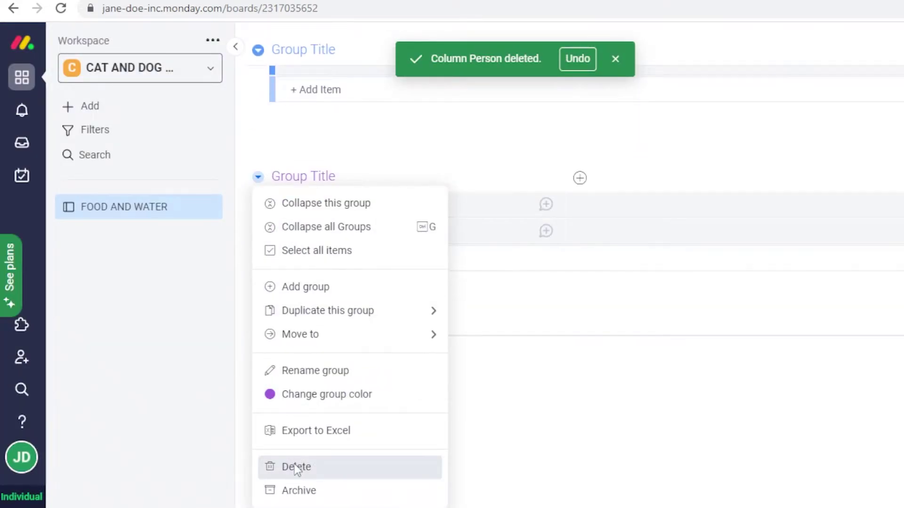
{"action": "left_click", "coordinate": [296, 467]}
{"action": "left_click", "coordinate": [659, 132]}
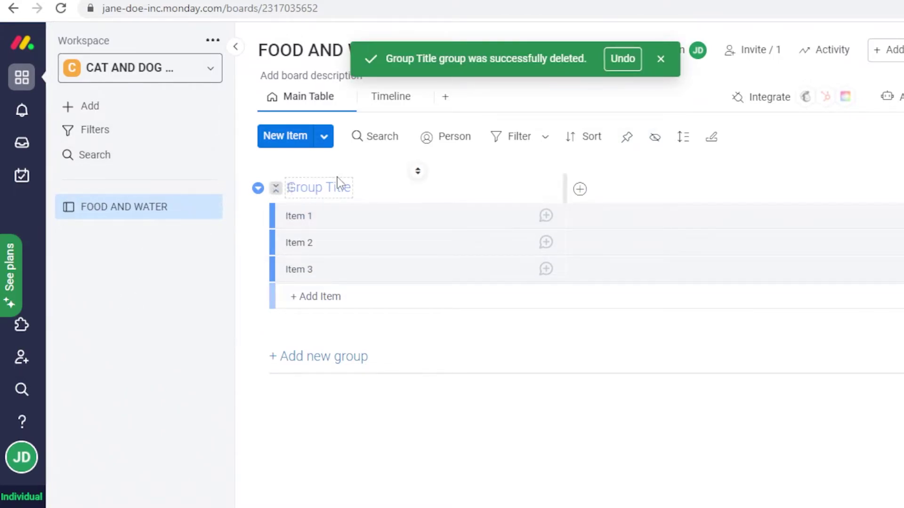
{"action": "left_click", "coordinate": [661, 60]}
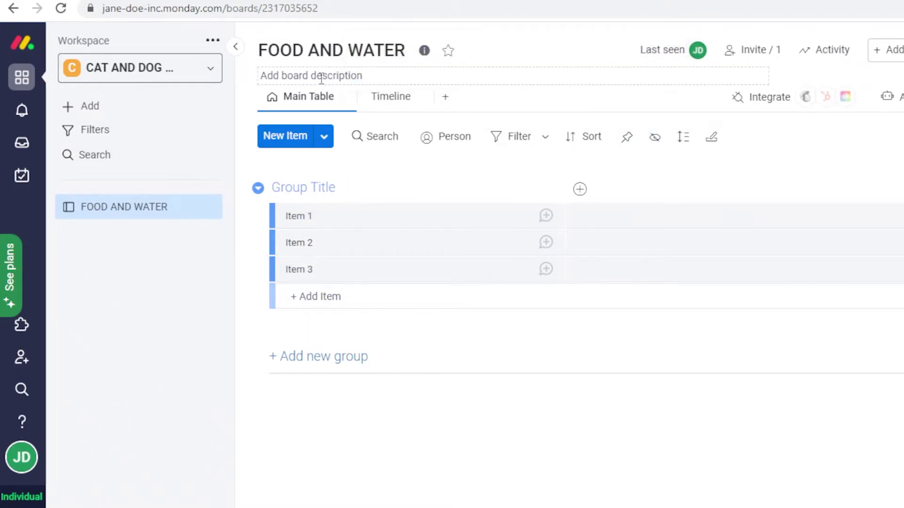
{"action": "left_click", "coordinate": [322, 77]}
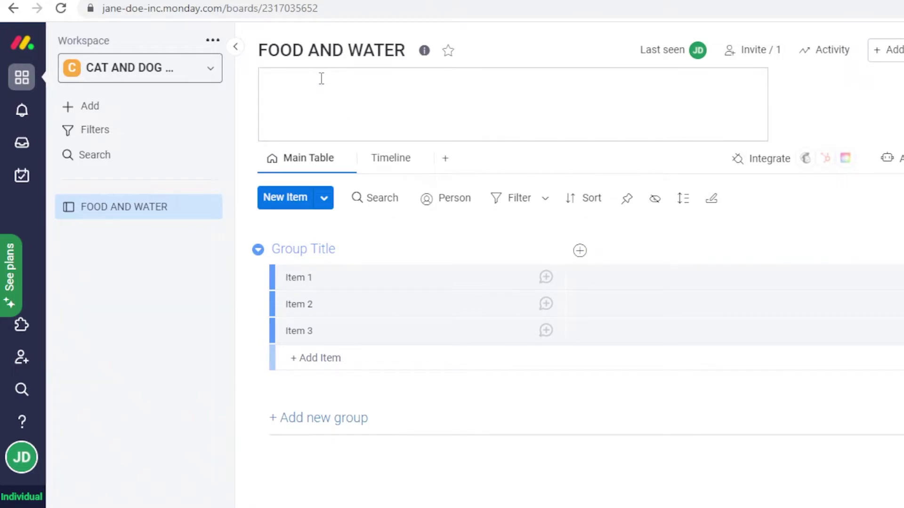
Give the board the description 'Sourcing and displacement of food & water' and review its members.
{"action": "type", "text": "Sourcing,"}
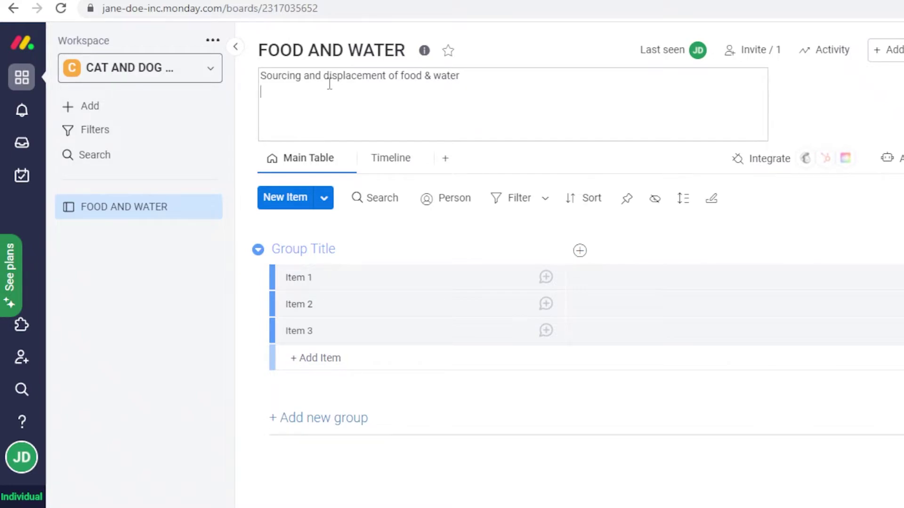
{"action": "left_click", "coordinate": [480, 48]}
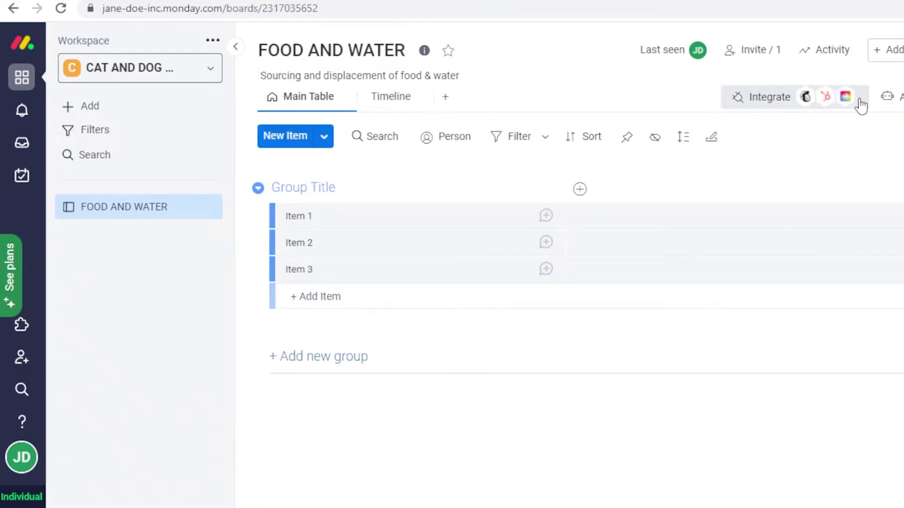
{"action": "left_click", "coordinate": [741, 56]}
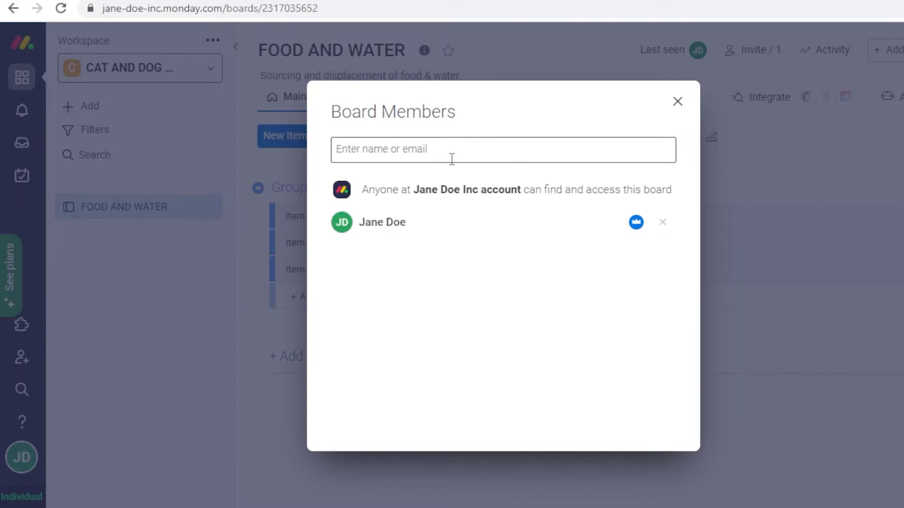
{"action": "left_click", "coordinate": [677, 101]}
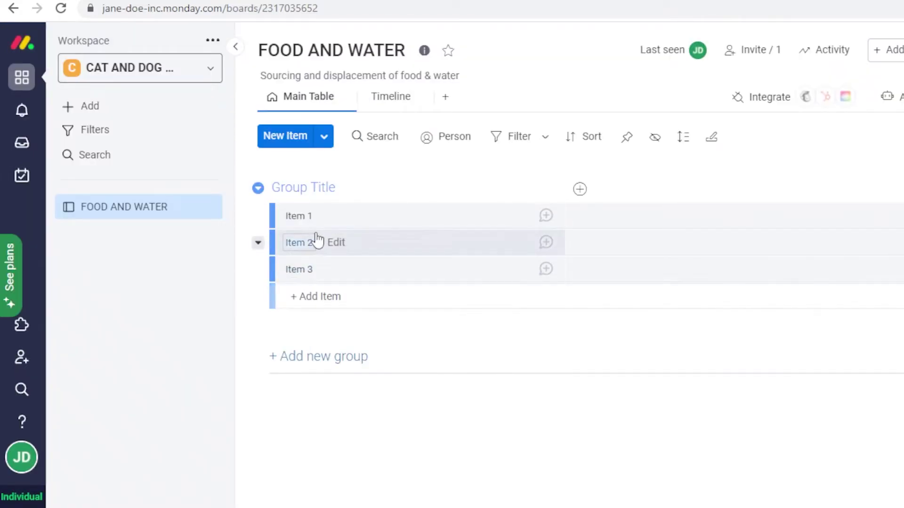
Rename the Group Title group to Sourcing.
{"action": "left_click", "coordinate": [308, 186]}
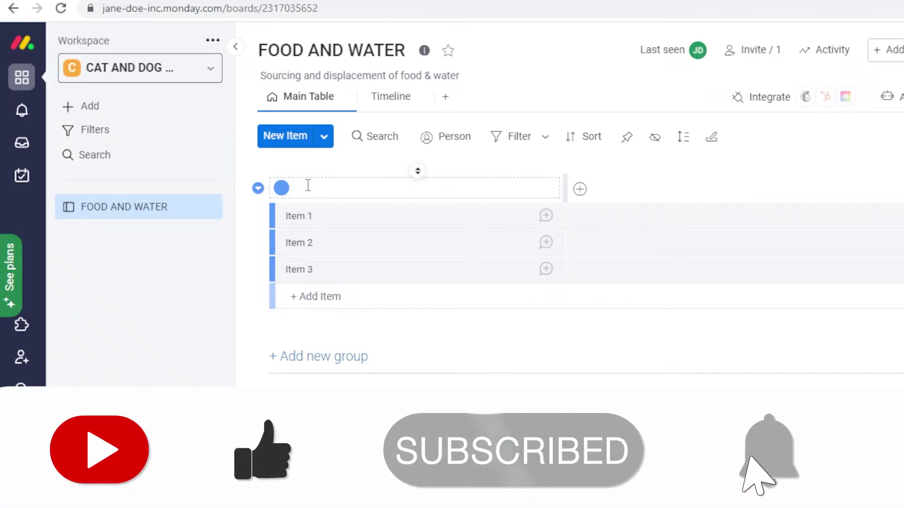
{"action": "type", "text": "urcing"}
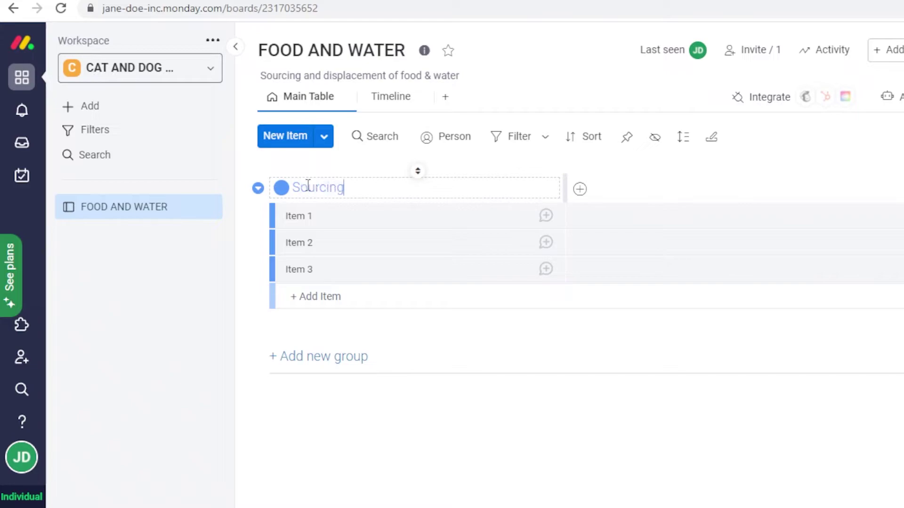
{"action": "key", "text": "Return"}
Add a new group named Displacement and colour it purple.
{"action": "left_click", "coordinate": [327, 373]}
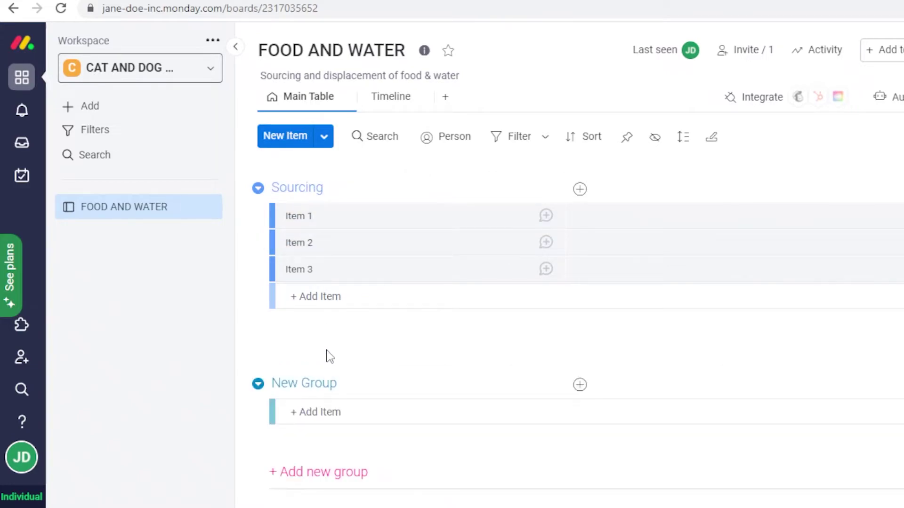
{"action": "left_click", "coordinate": [326, 383]}
{"action": "left_click", "coordinate": [327, 383]}
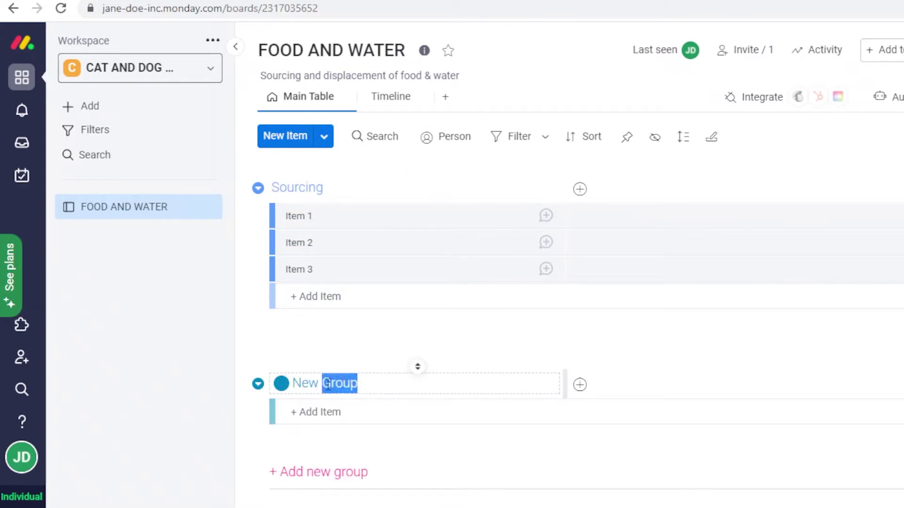
{"action": "triple_click", "coordinate": [328, 383]}
{"action": "type", "text": "displa"}
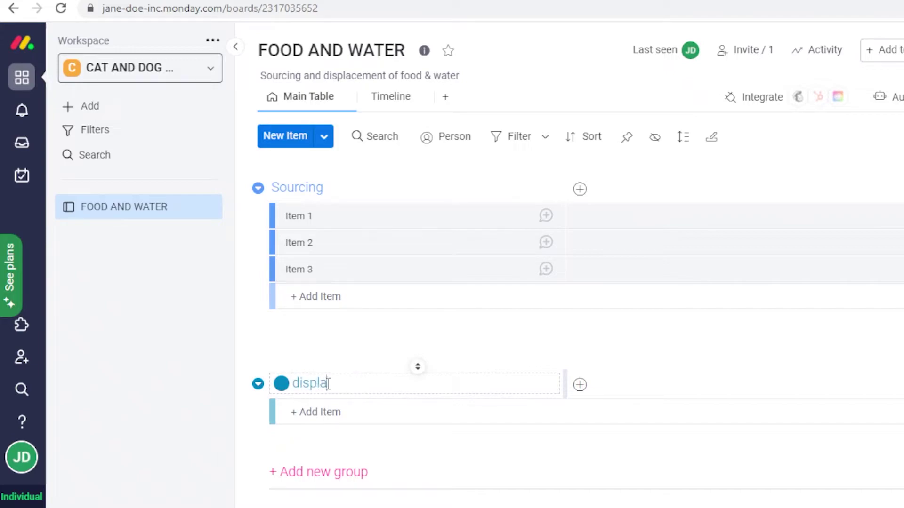
{"action": "type", "text": "cement"}
{"action": "key", "text": "Return"}
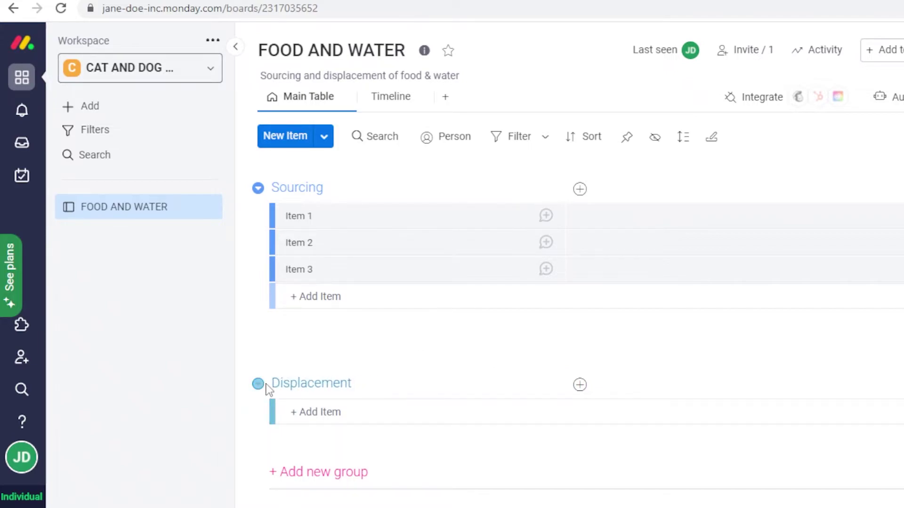
{"action": "left_click", "coordinate": [303, 382]}
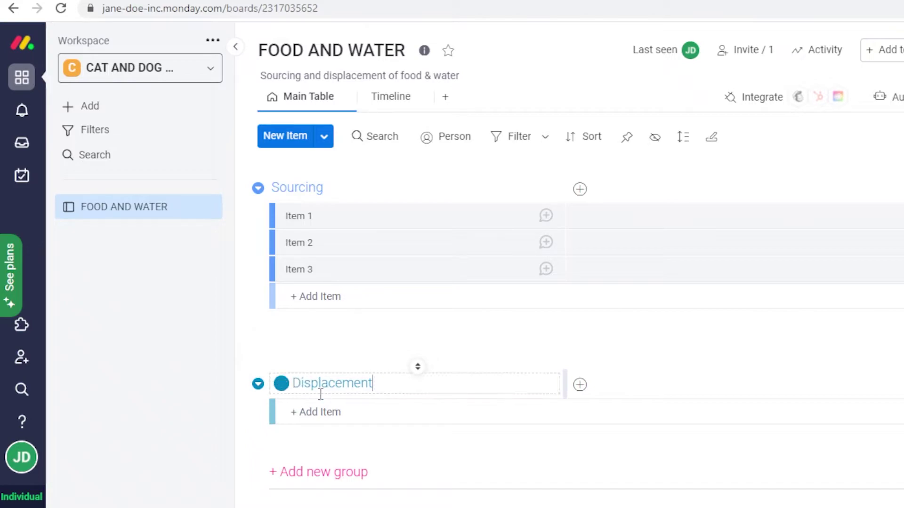
{"action": "left_click", "coordinate": [281, 384]}
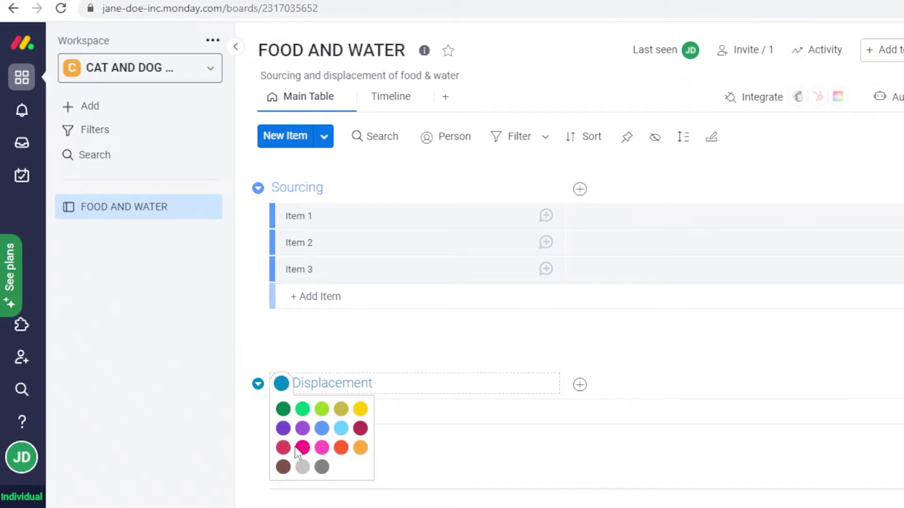
{"action": "left_click", "coordinate": [284, 429]}
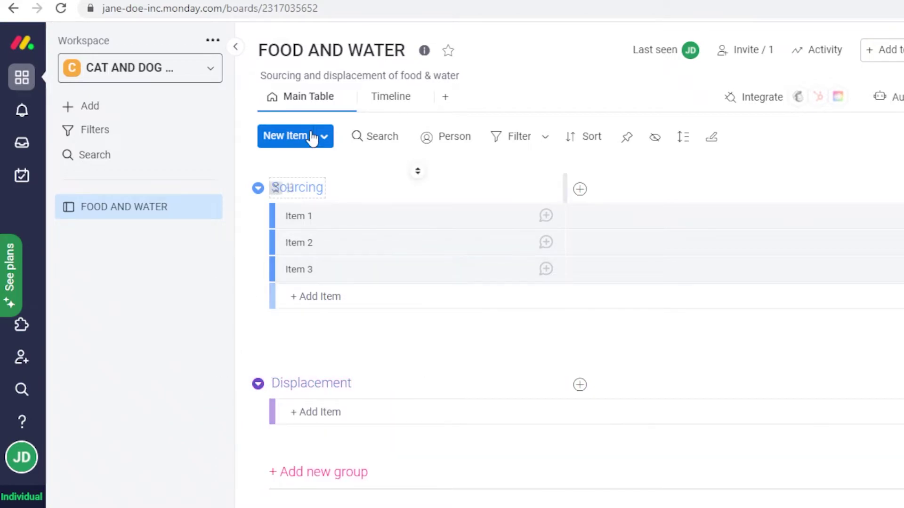
Rename Item 1 to 'Meat Warehouse Deal'.
{"action": "scroll", "coordinate": [282, 291], "scroll_direction": "down", "scroll_amount": 1}
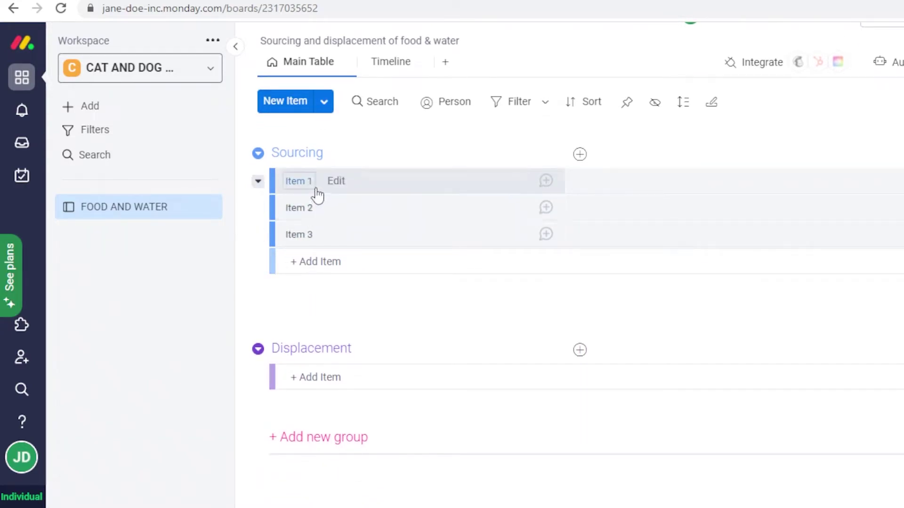
{"action": "left_click", "coordinate": [470, 187]}
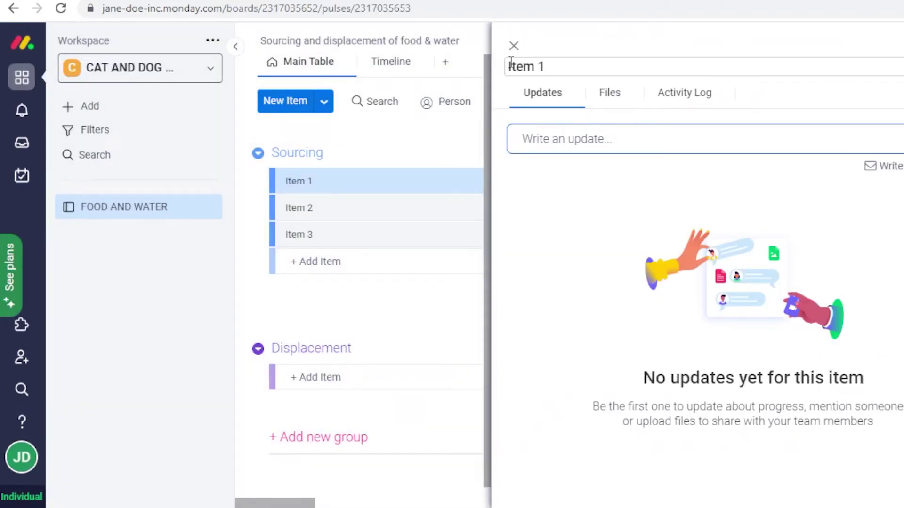
{"action": "left_click", "coordinate": [514, 45]}
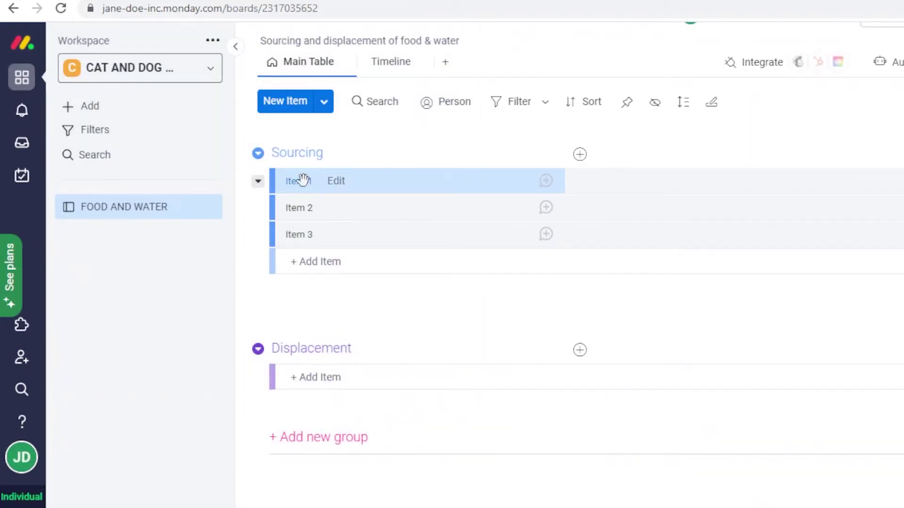
{"action": "left_click", "coordinate": [304, 185]}
{"action": "left_click", "coordinate": [539, 65]}
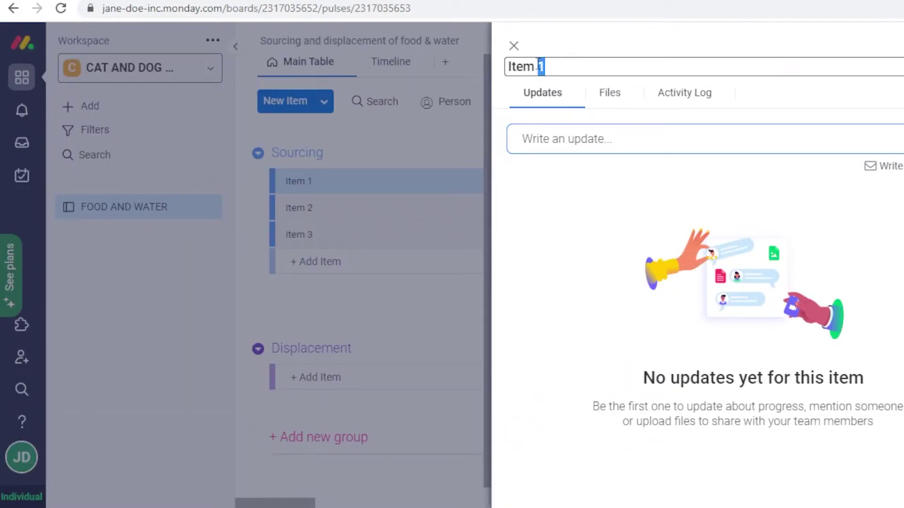
{"action": "triple_click", "coordinate": [538, 65]}
{"action": "key", "text": "BackSpace"}
{"action": "type", "text": "Meat Wareehouse"}
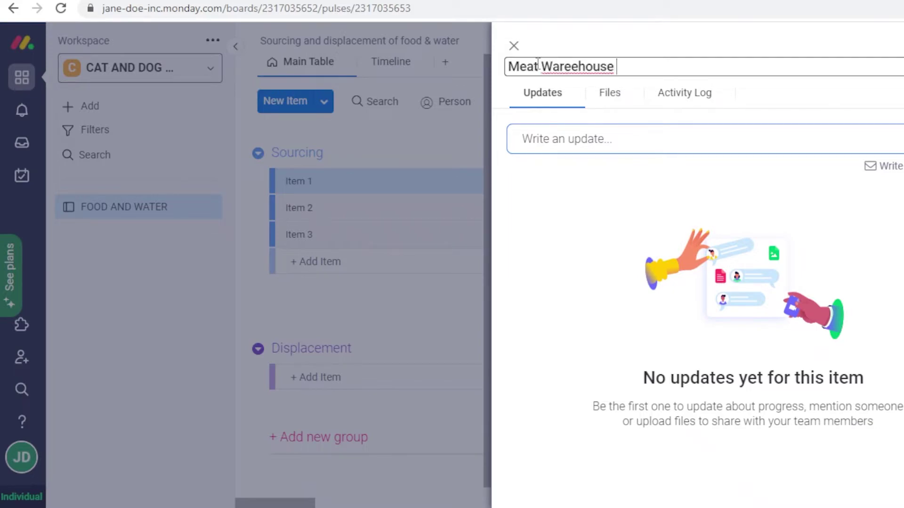
{"action": "left_click", "coordinate": [577, 66]}
{"action": "key", "text": "BackSpace"}
{"action": "key", "text": "End"}
{"action": "type", "text": "Deal"}
{"action": "key", "text": "Return"}
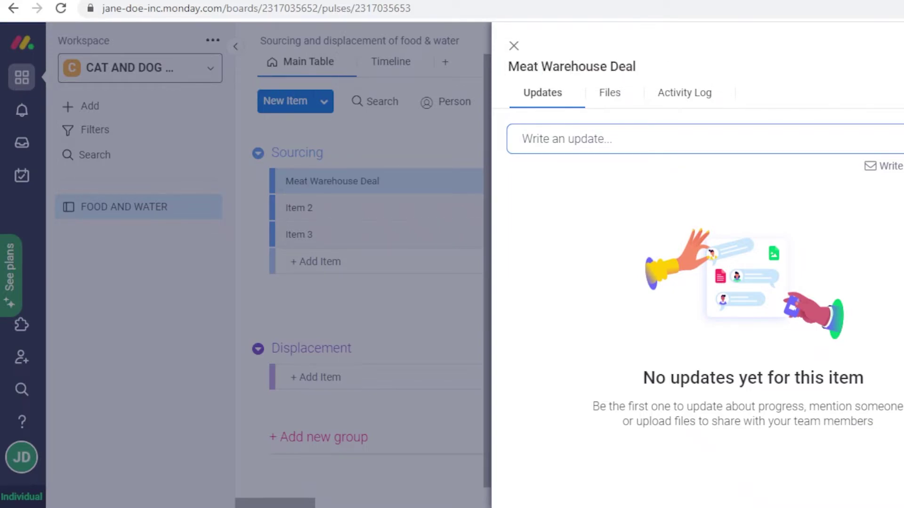
{"action": "left_click", "coordinate": [881, 66]}
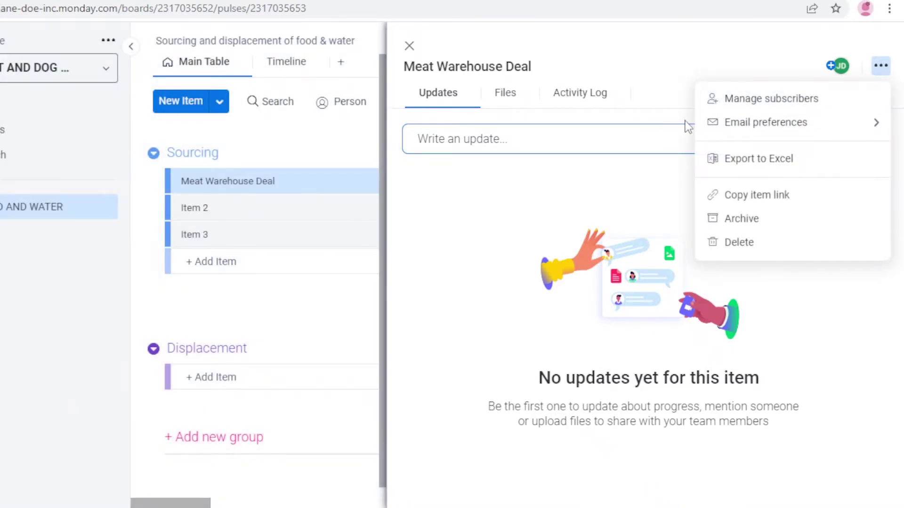
{"action": "left_click", "coordinate": [624, 184]}
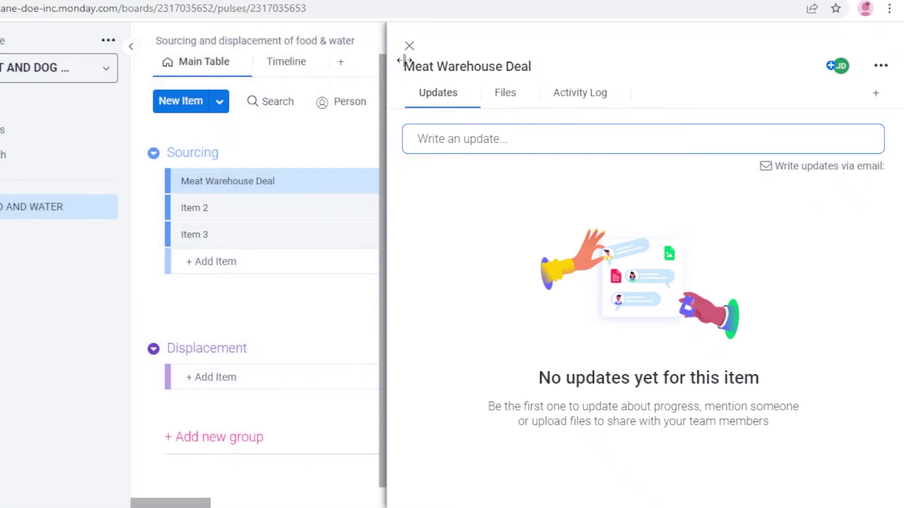
{"action": "left_click", "coordinate": [409, 46]}
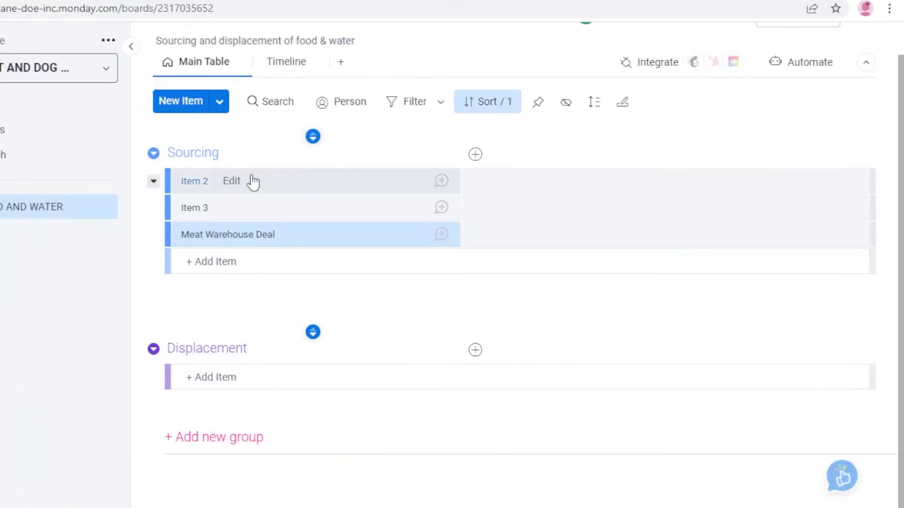
Delete Item 3 from the Sourcing group.
{"action": "left_click", "coordinate": [313, 136]}
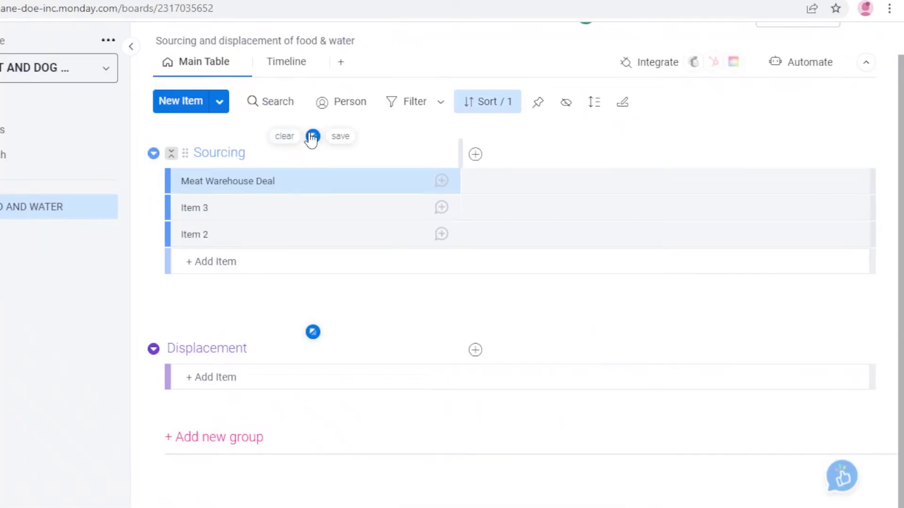
{"action": "left_click", "coordinate": [278, 203]}
{"action": "left_click", "coordinate": [880, 66]}
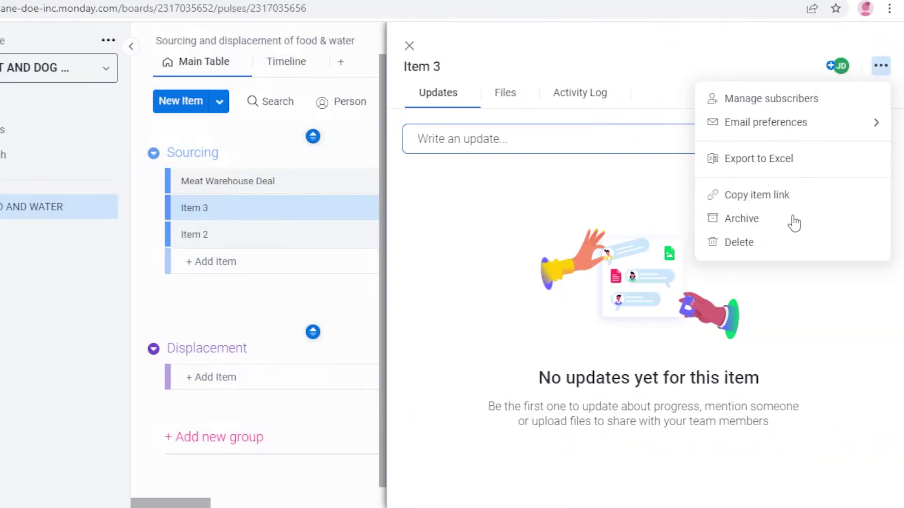
{"action": "left_click", "coordinate": [759, 243]}
Rename Item 2 to 'Water Supply Deal'.
{"action": "left_click", "coordinate": [191, 237]}
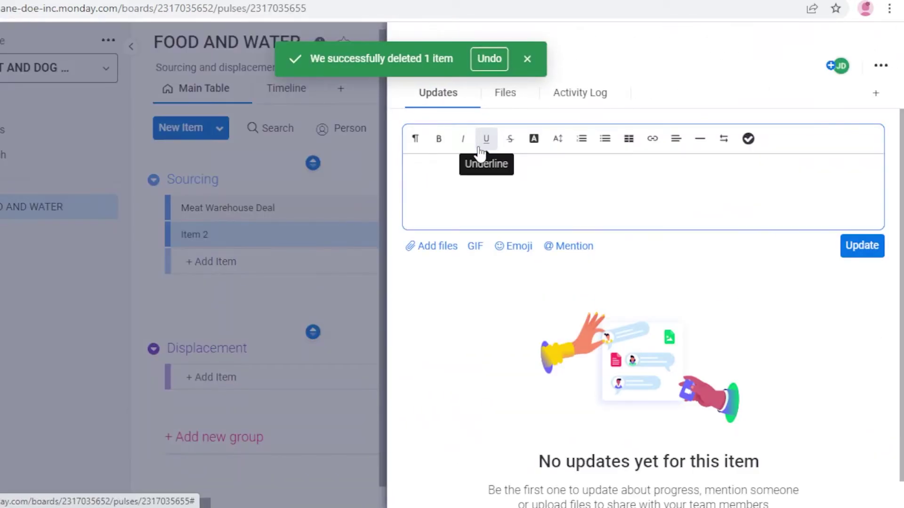
{"action": "left_click", "coordinate": [527, 58]}
{"action": "left_click", "coordinate": [475, 69]}
{"action": "key", "text": "BackSpace"}
{"action": "key", "text": "BackSpace"}
{"action": "key", "text": "BackSpace"}
{"action": "key", "text": "BackSpace"}
{"action": "key", "text": "BackSpace"}
{"action": "key", "text": "BackSpace"}
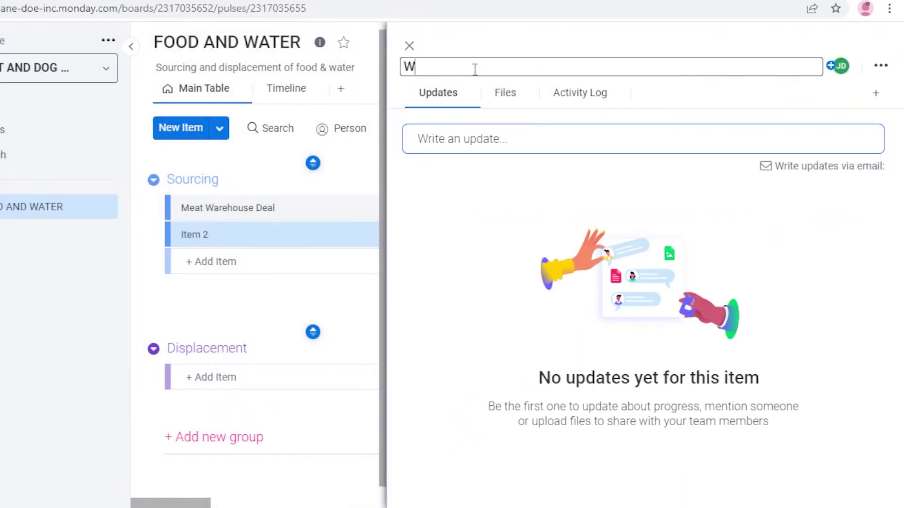
{"action": "type", "text": "Water Supply Deal"}
{"action": "key", "text": "Return"}
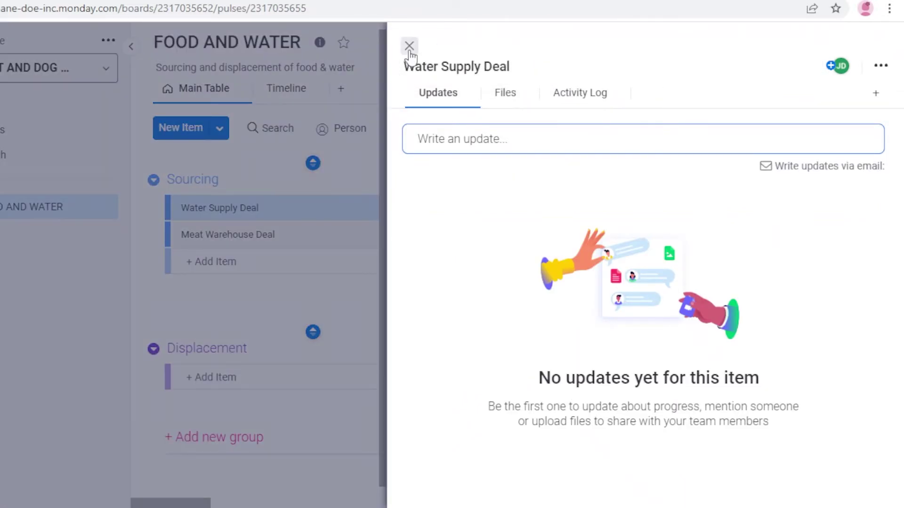
{"action": "left_click", "coordinate": [409, 48]}
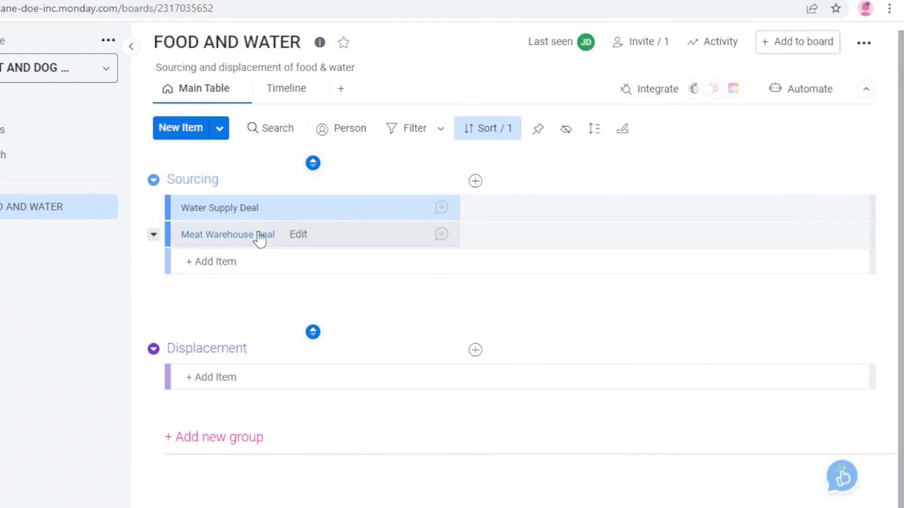
Add a Status column titled Progress to the board.
{"action": "left_click", "coordinate": [475, 182]}
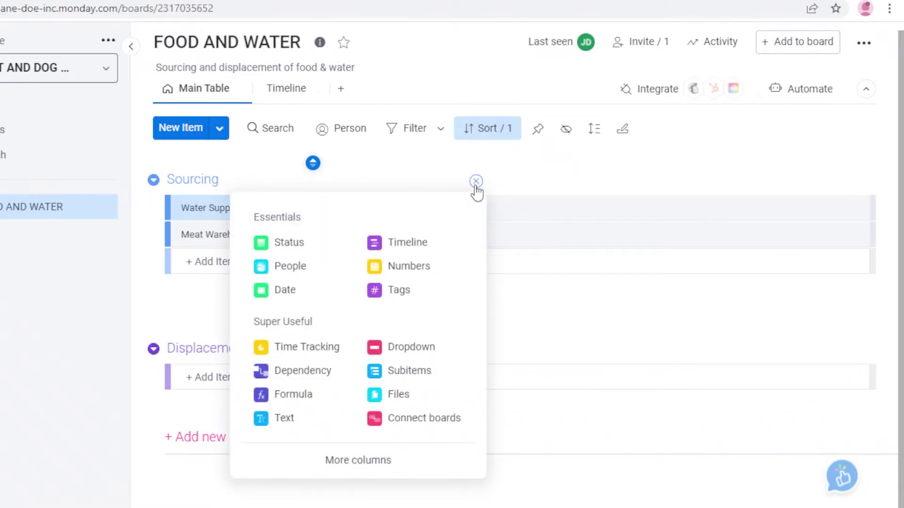
{"action": "left_click", "coordinate": [280, 249]}
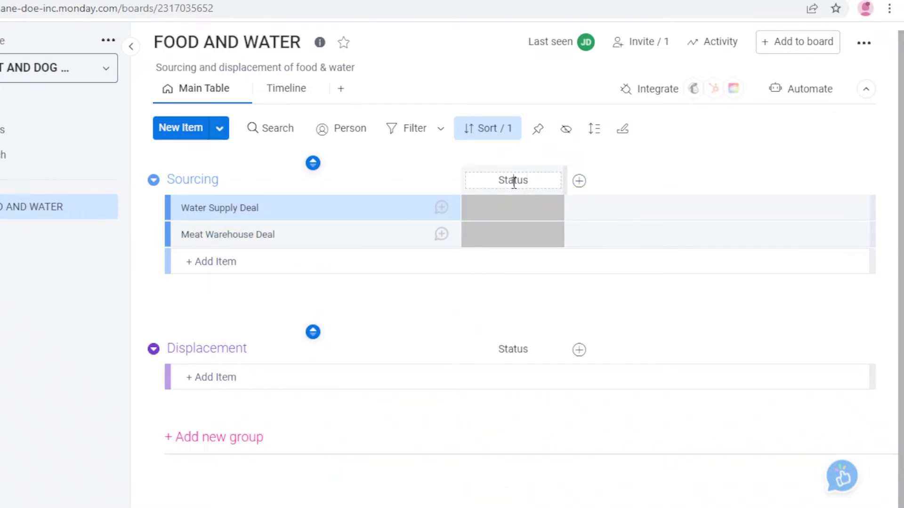
{"action": "key", "text": "ctrl+a"}
{"action": "key", "text": "BackSpace"}
{"action": "type", "text": "Progress"}
{"action": "left_click", "coordinate": [513, 208]}
Set Water Supply Deal's Progress to Stuck.
{"action": "left_click", "coordinate": [512, 312]}
{"action": "left_click", "coordinate": [504, 382]}
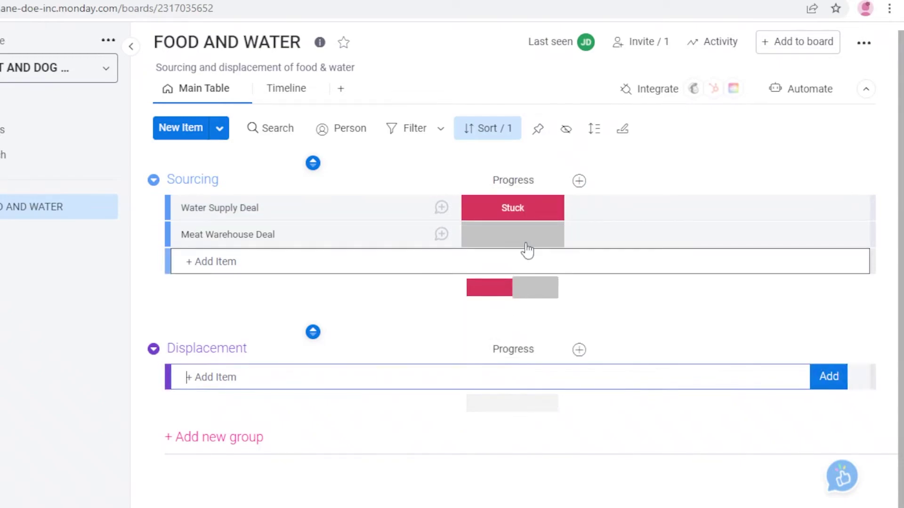
{"action": "left_click", "coordinate": [513, 214]}
{"action": "left_click", "coordinate": [527, 383]}
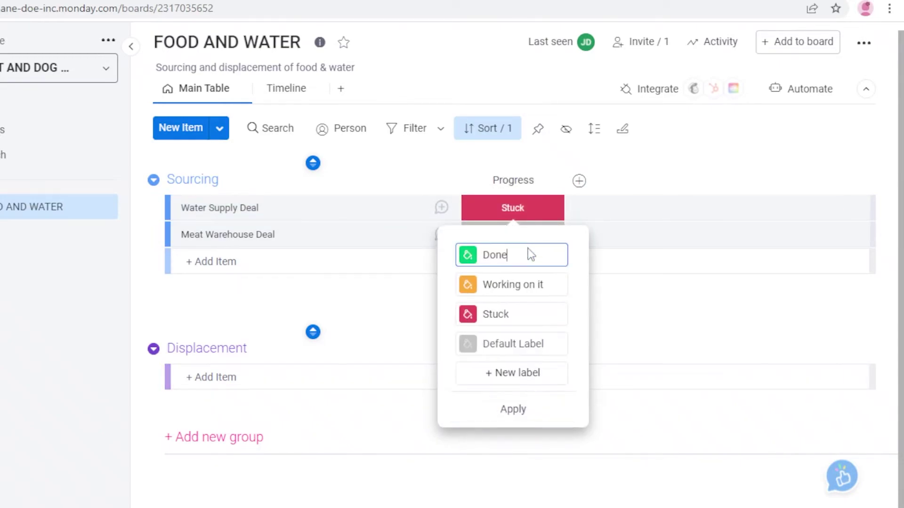
Rename the Stuck label to NO DEAL and Working on it to DEAL IN PROGRESS.
{"action": "left_click", "coordinate": [516, 314]}
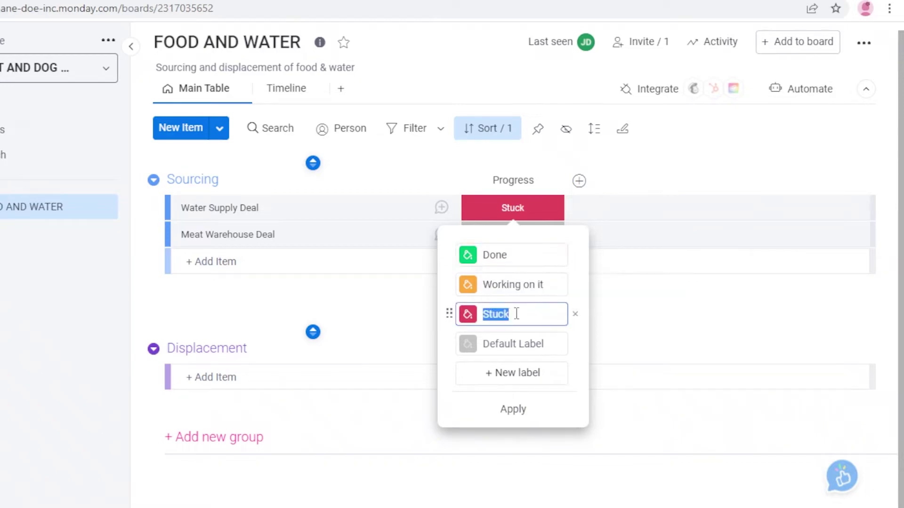
{"action": "key", "text": "BackSpace"}
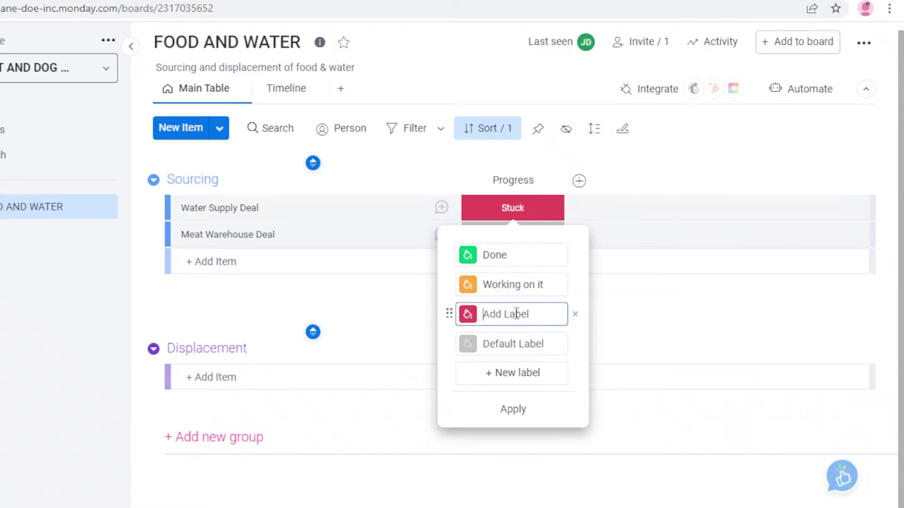
{"action": "type", "text": "NO DEAL"}
{"action": "left_click", "coordinate": [543, 283]}
{"action": "type", "text": "DEAL IN PROGRESS"}
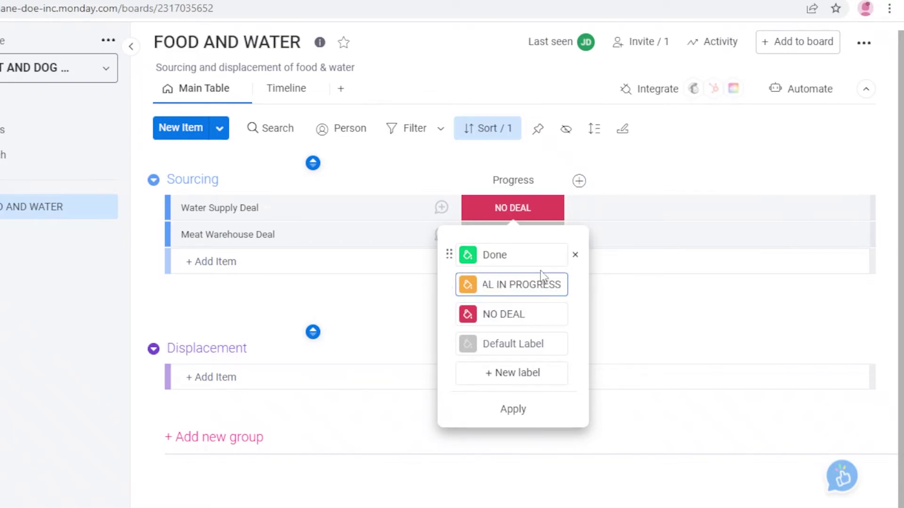
{"action": "left_click", "coordinate": [544, 259]}
{"action": "left_click", "coordinate": [532, 218]}
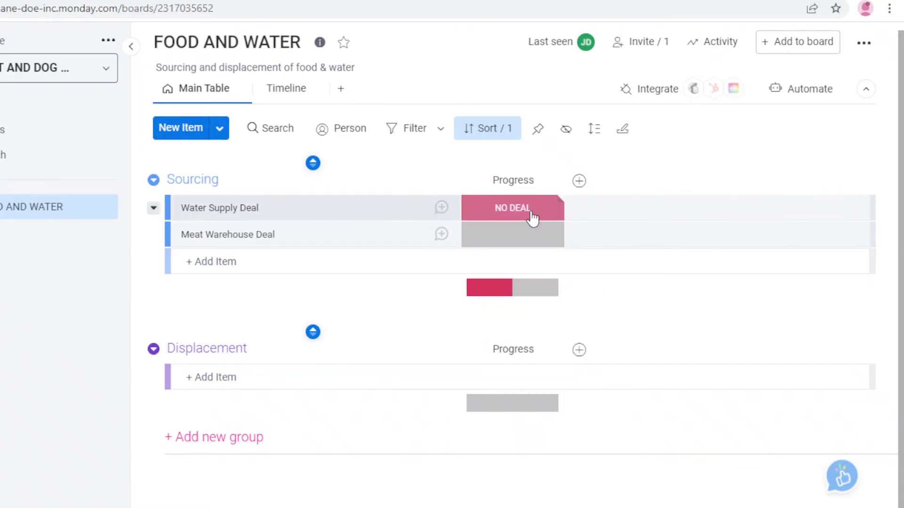
Add a NEGOCIATION label and set Water Supply Deal's Progress to it.
{"action": "left_click", "coordinate": [532, 218]}
{"action": "left_click", "coordinate": [511, 395]}
{"action": "left_click", "coordinate": [513, 373]}
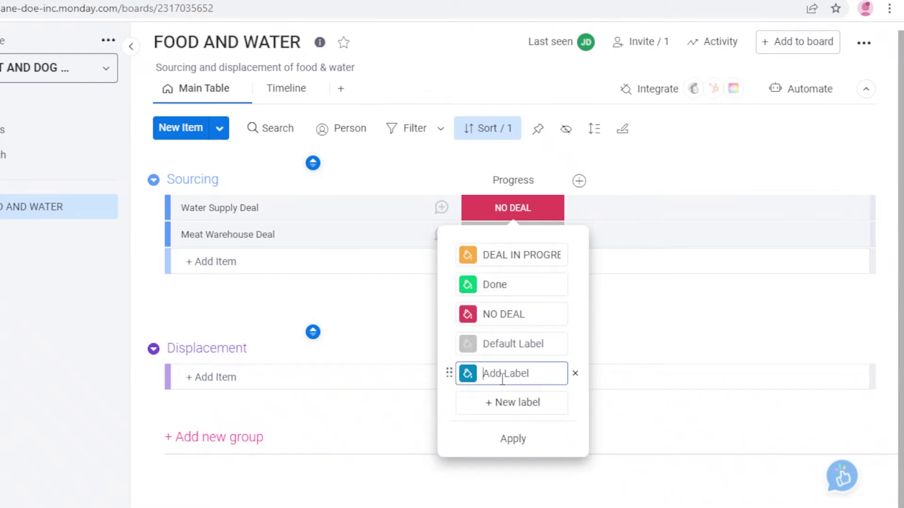
{"action": "type", "text": "NEGOCIATION"}
{"action": "left_click", "coordinate": [508, 441]}
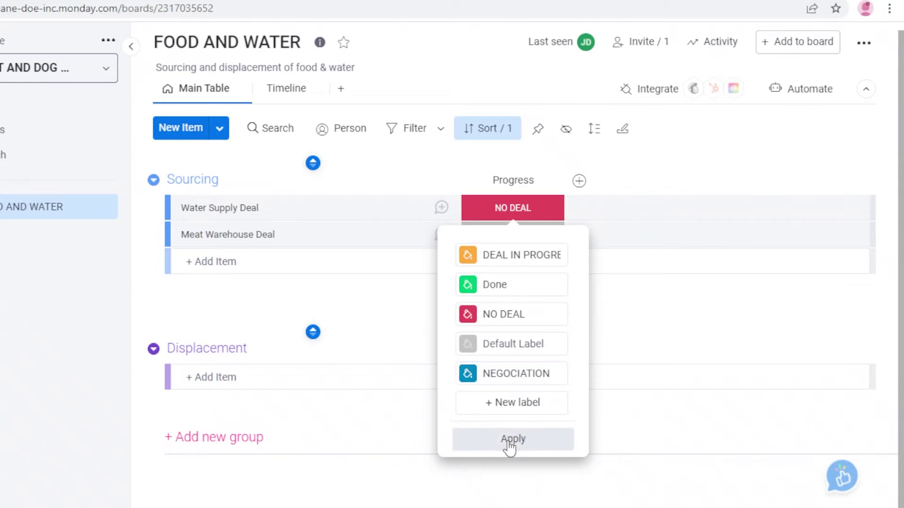
{"action": "left_click", "coordinate": [484, 374]}
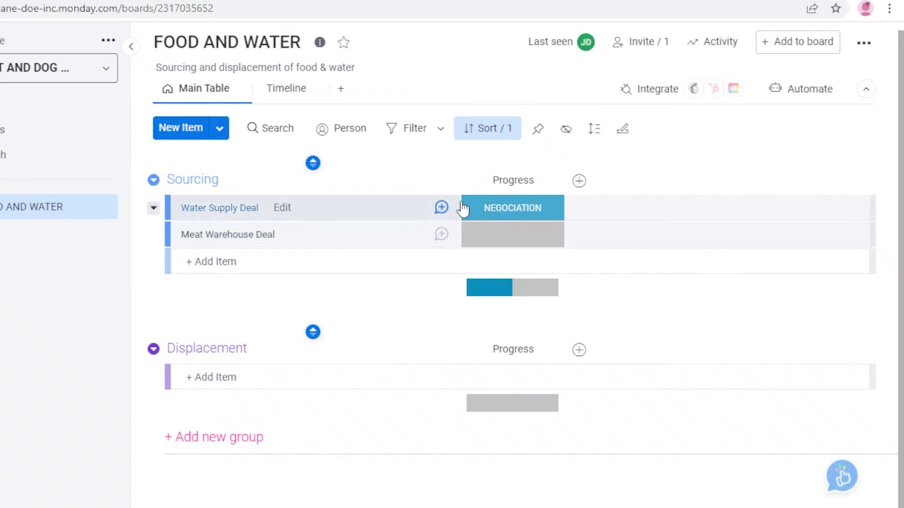
Add a People column named FOCAL PERSON right after the Progress column.
{"action": "left_click", "coordinate": [579, 182]}
{"action": "left_click", "coordinate": [377, 267]}
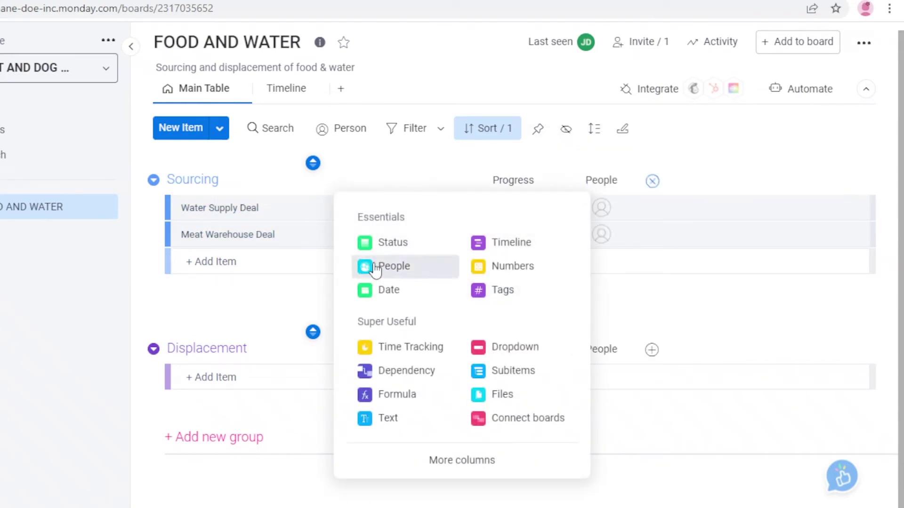
{"action": "left_click", "coordinate": [602, 181]}
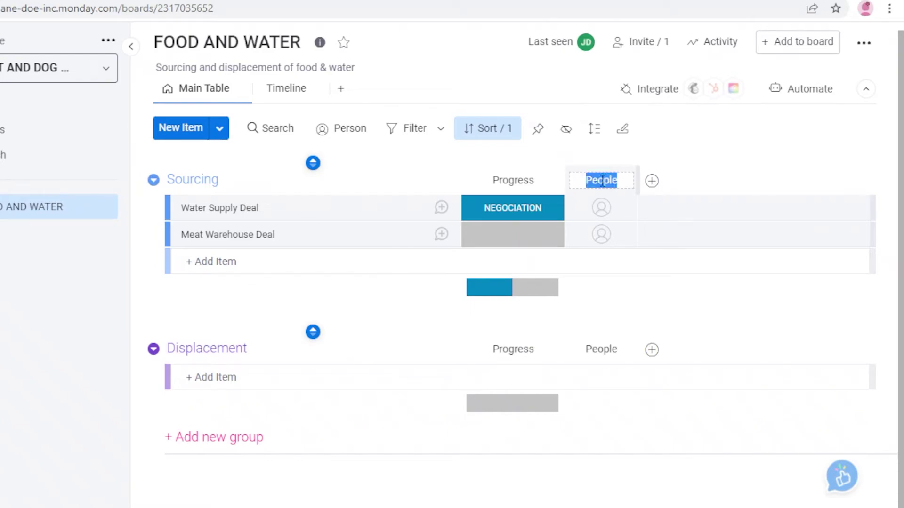
{"action": "type", "text": "FOCAL PERSON"}
{"action": "key", "text": "Return"}
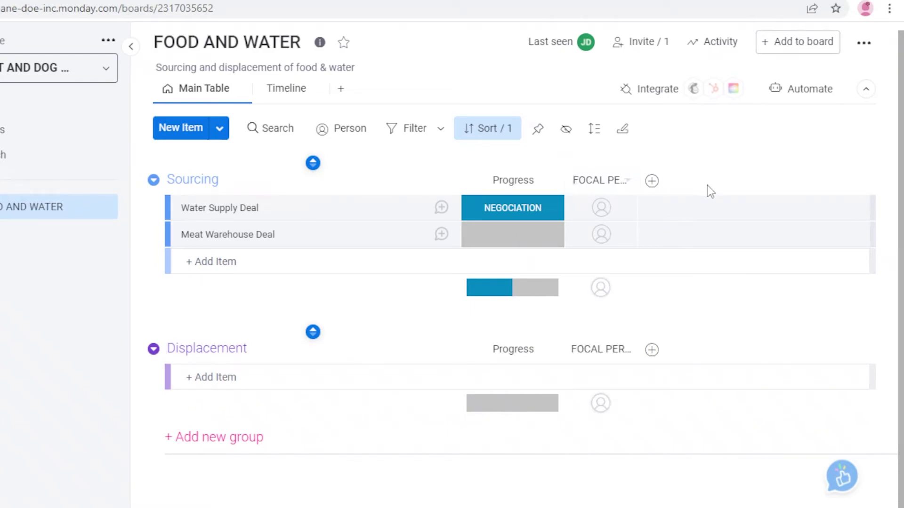
Check the focal person picker and column types without adding anything, then show the workspace Add options.
{"action": "left_click", "coordinate": [596, 206]}
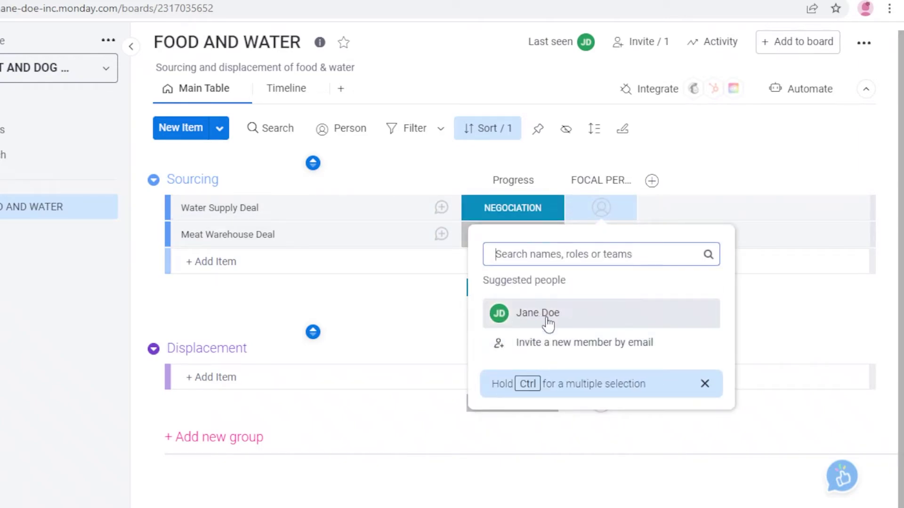
{"action": "left_click", "coordinate": [652, 182]}
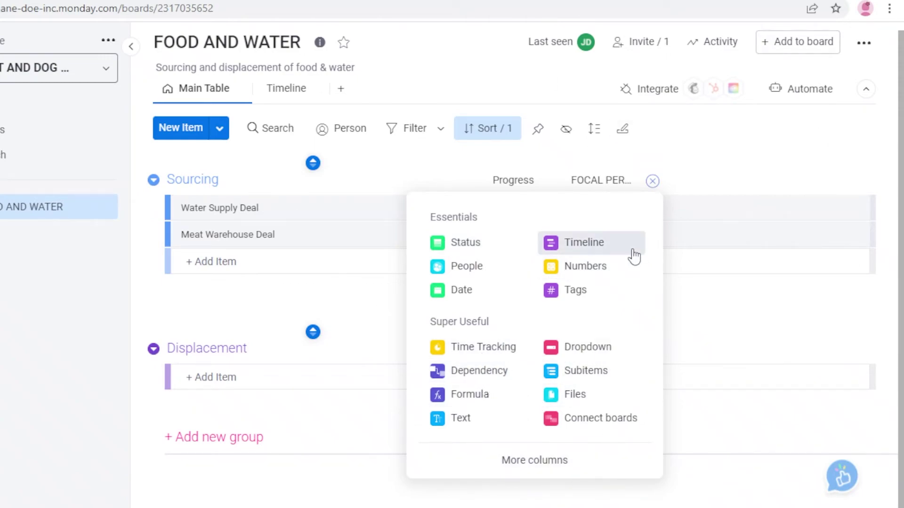
{"action": "left_click", "coordinate": [651, 181]}
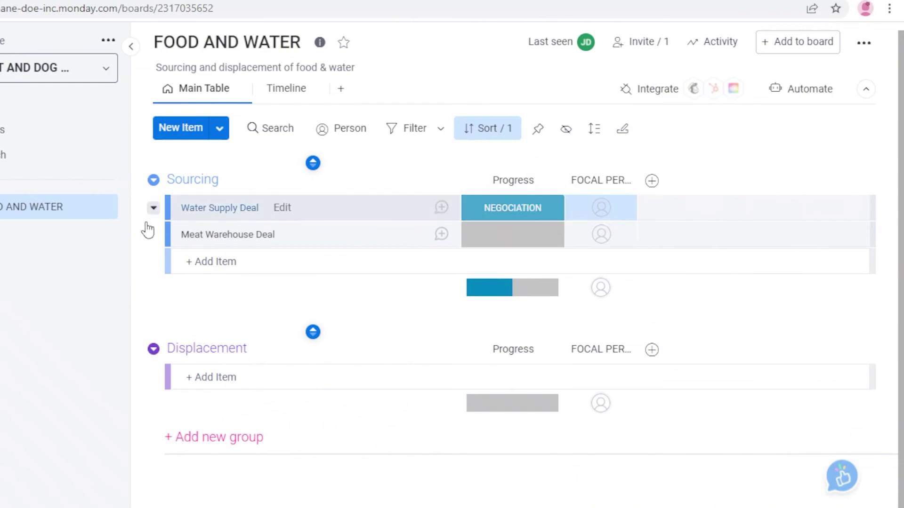
{"action": "scroll", "coordinate": [541, 351], "scroll_direction": "up", "scroll_amount": 1}
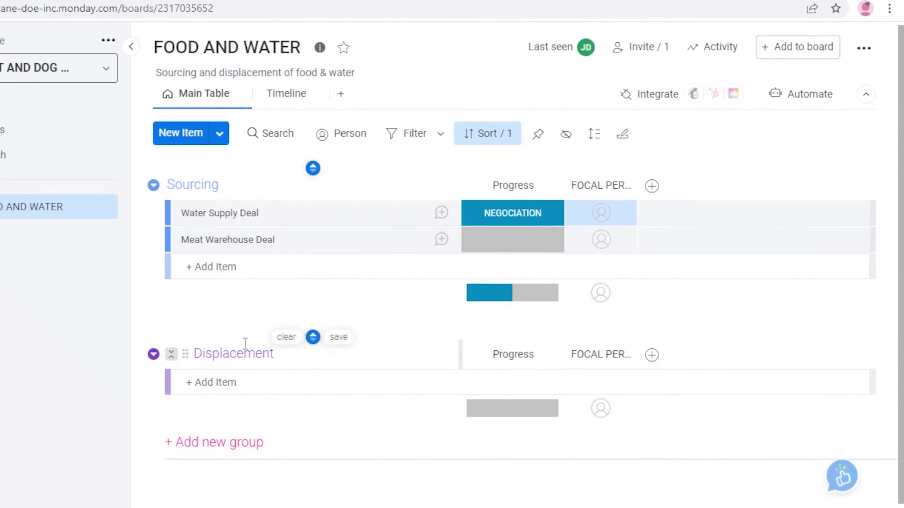
{"action": "left_click", "coordinate": [101, 110]}
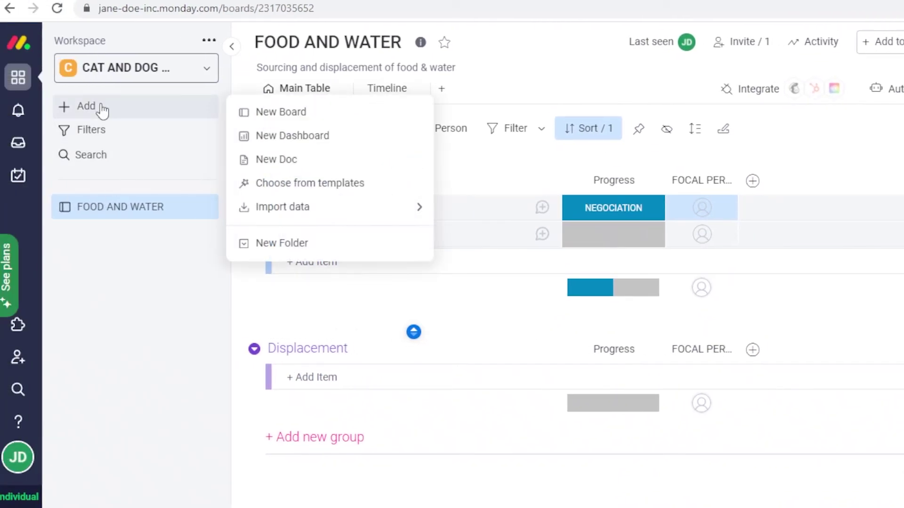
Create a new board named HOUSING OR ADOPTING and look over its sample groups and items.
{"action": "left_click", "coordinate": [283, 115]}
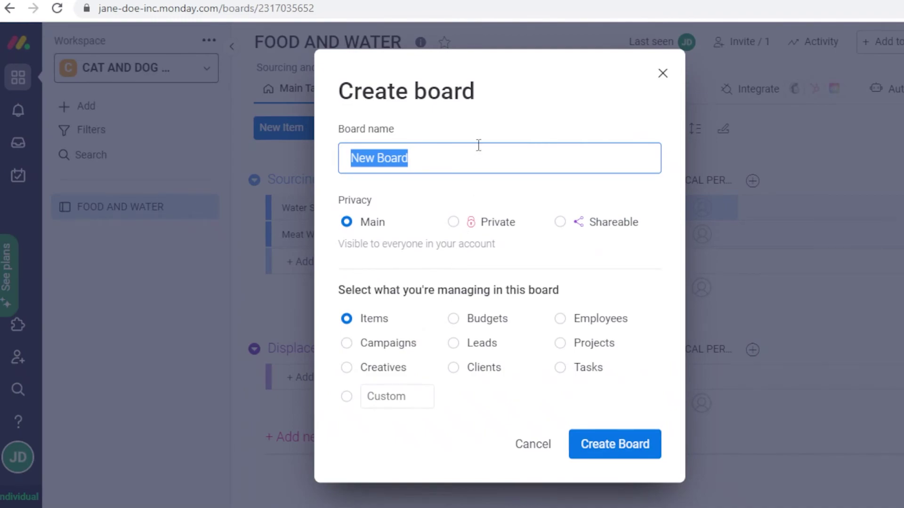
{"action": "key", "text": "BackSpace"}
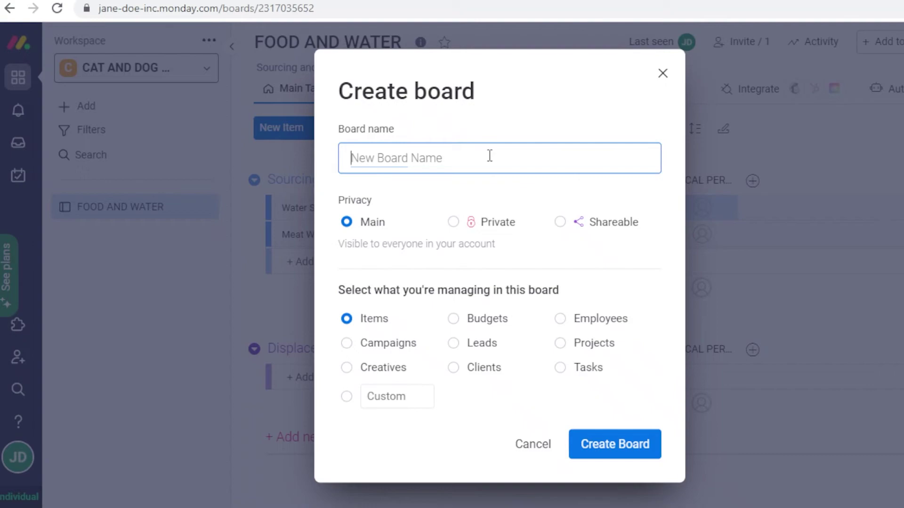
{"action": "type", "text": "HOUSING OR"}
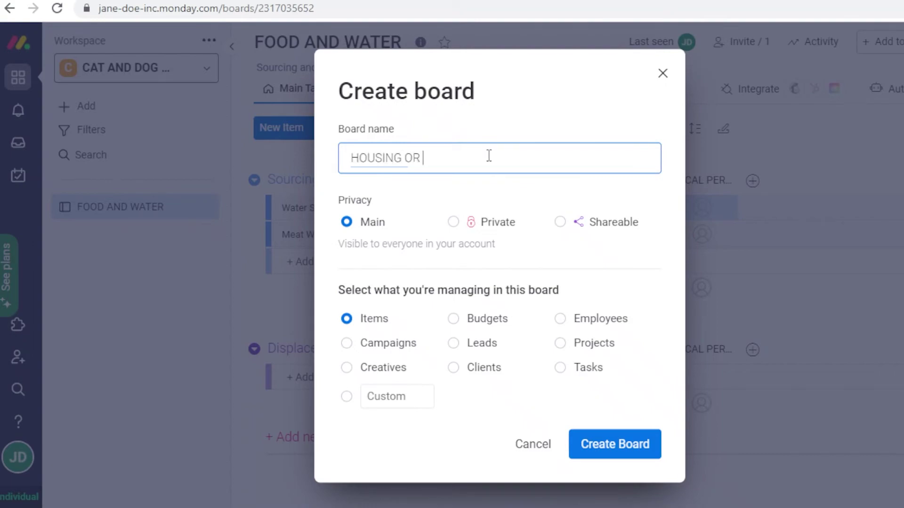
{"action": "type", "text": " ADOPTING"}
{"action": "left_click", "coordinate": [629, 455]}
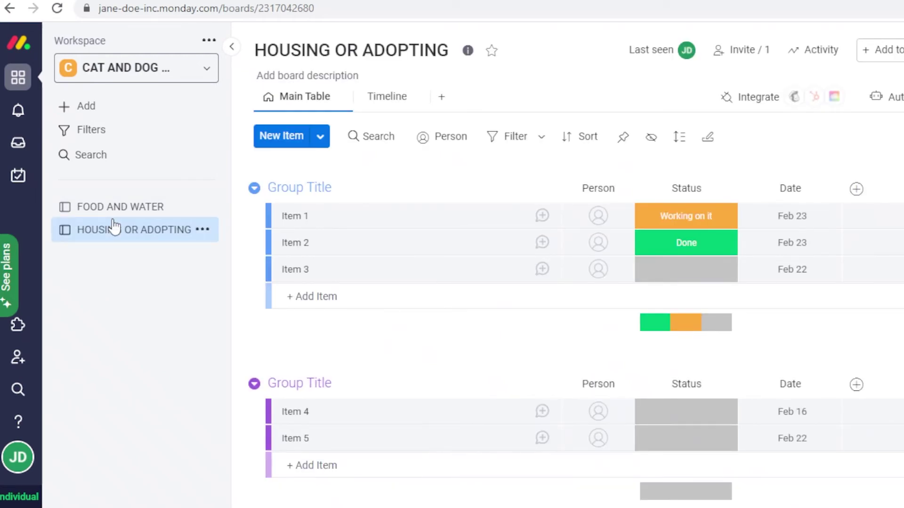
{"action": "scroll", "coordinate": [571, 135], "scroll_direction": "down", "scroll_amount": 2}
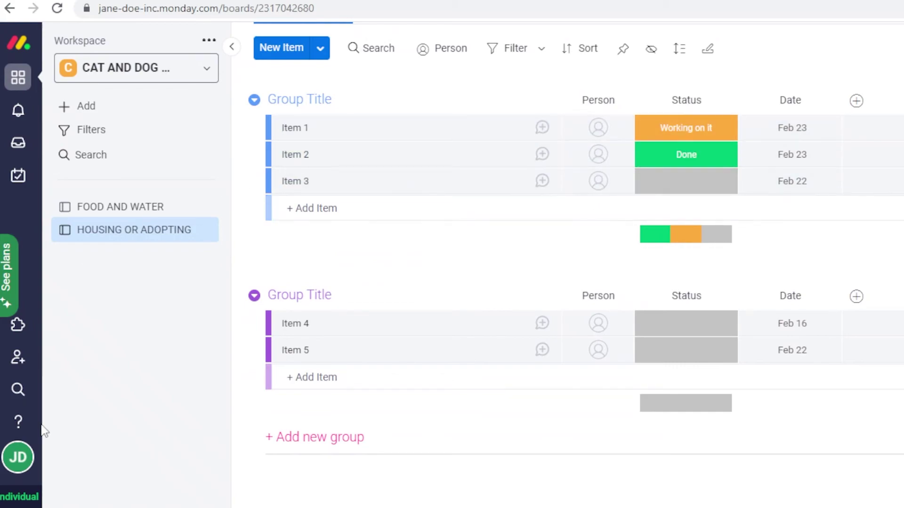
{"action": "scroll", "coordinate": [301, 297], "scroll_direction": "up", "scroll_amount": 2}
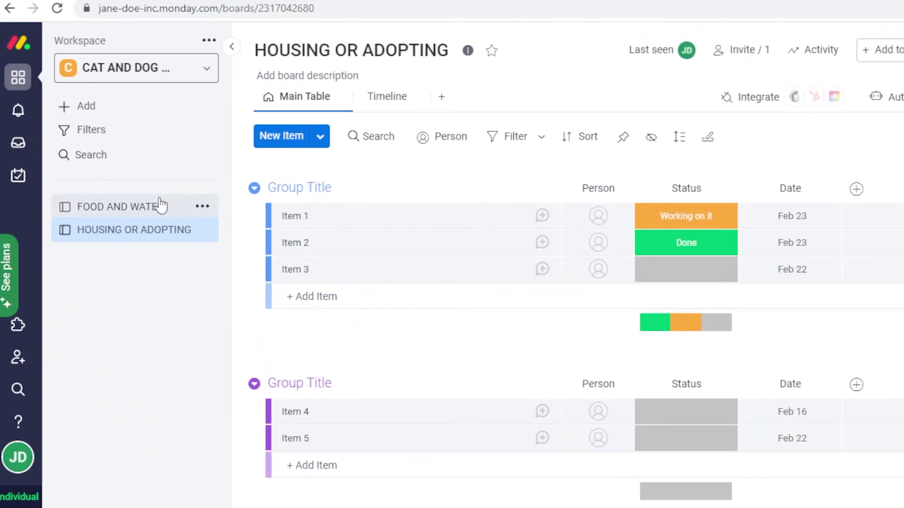
Return to FOOD AND WATER on its Timeline view, dismissing the upgrade offer, and list view types.
{"action": "left_click", "coordinate": [159, 206]}
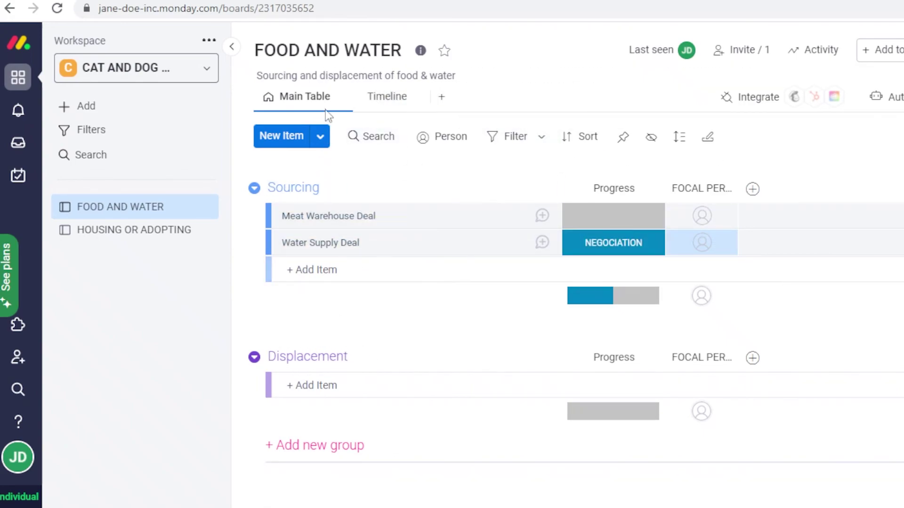
{"action": "left_click", "coordinate": [371, 97]}
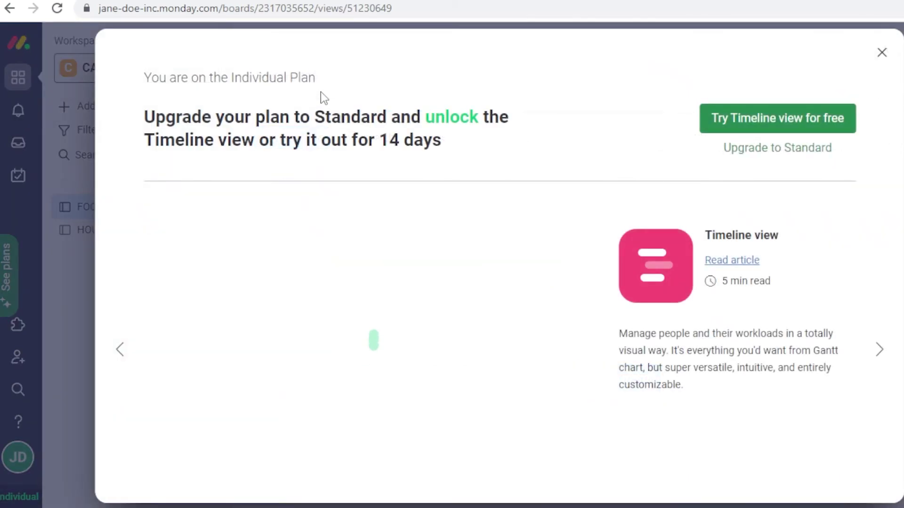
{"action": "left_click", "coordinate": [882, 52]}
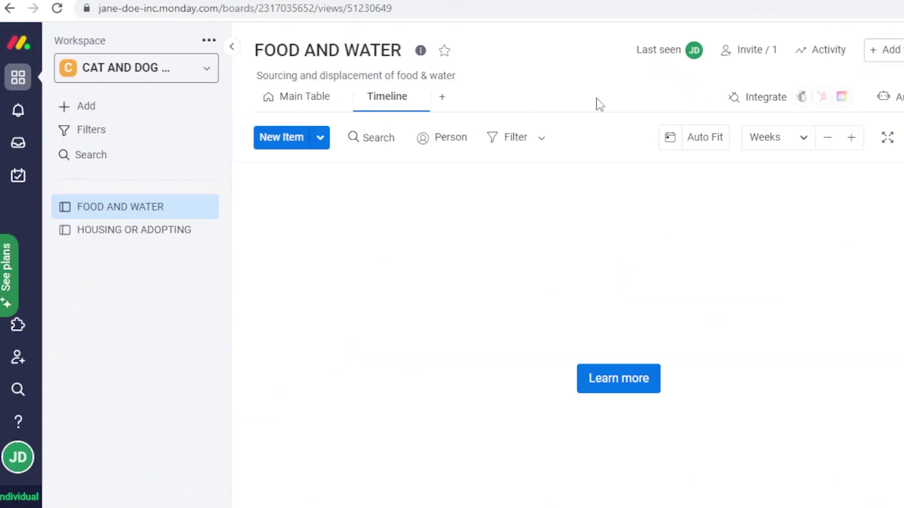
{"action": "left_click", "coordinate": [443, 99]}
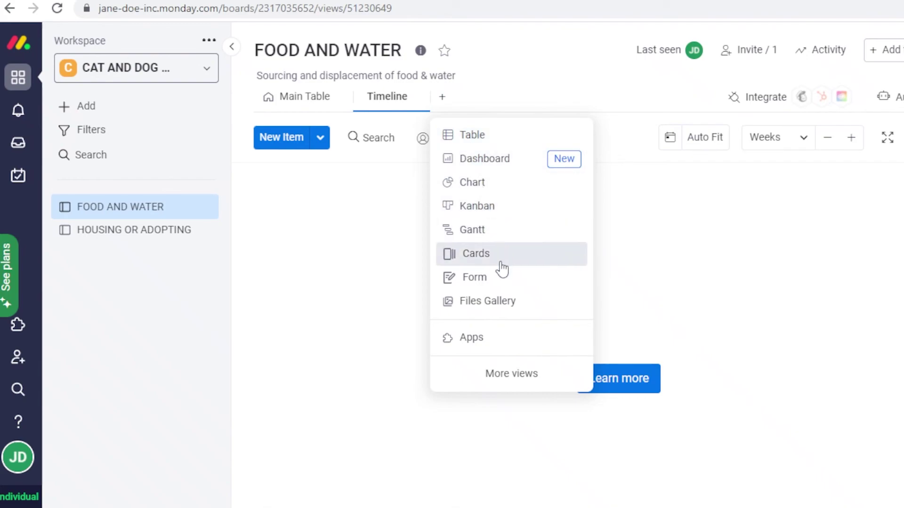
Add Table and Kanban views with their default names, then go back to Main Table.
{"action": "left_click", "coordinate": [472, 135]}
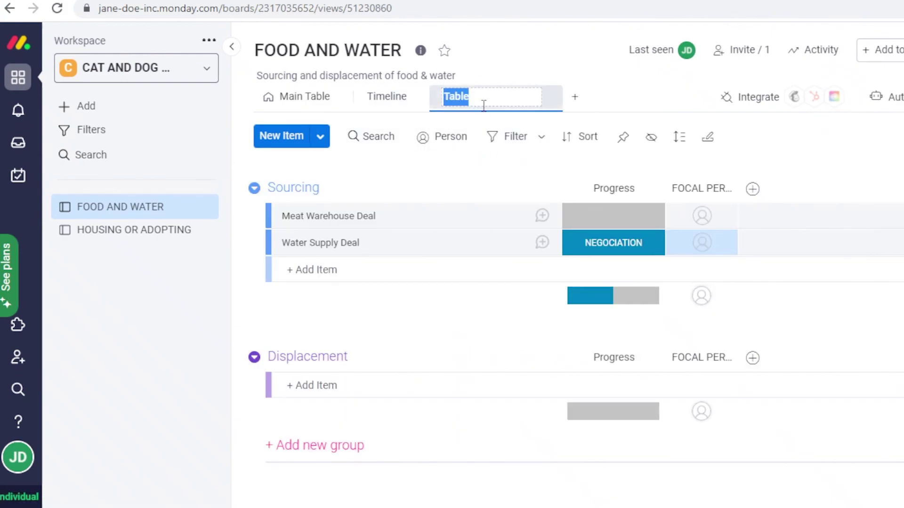
{"action": "left_click", "coordinate": [569, 104]}
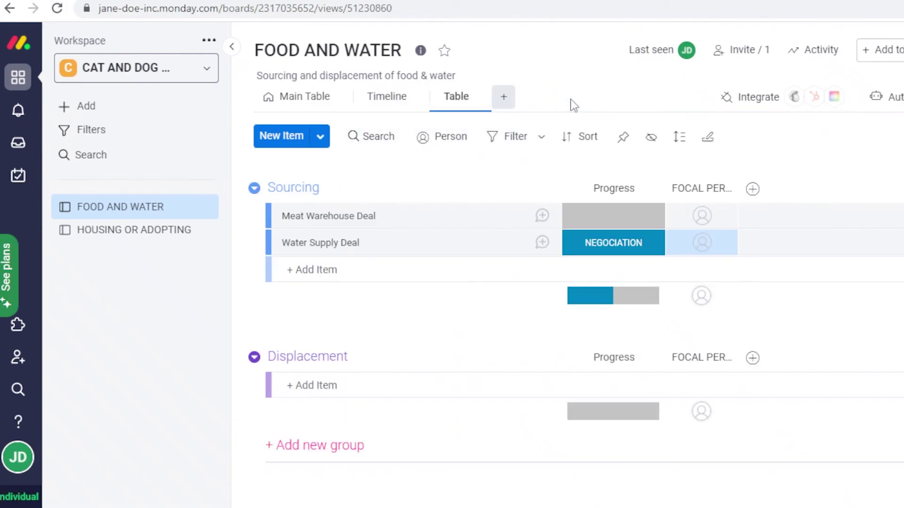
{"action": "left_click", "coordinate": [504, 98]}
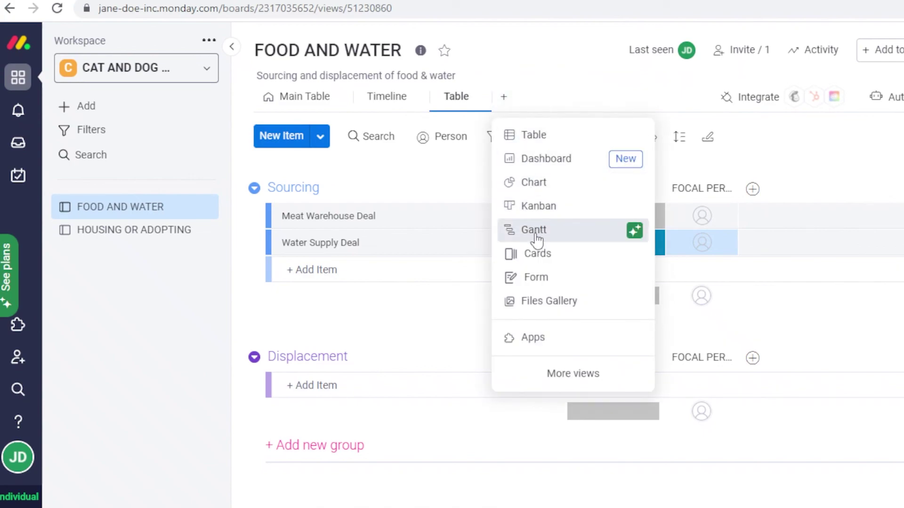
{"action": "left_click", "coordinate": [546, 208]}
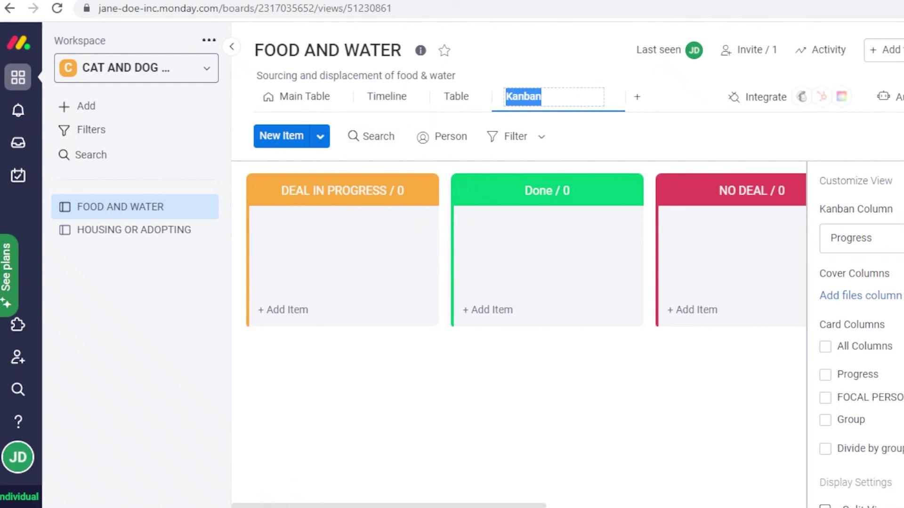
{"action": "left_click", "coordinate": [519, 483]}
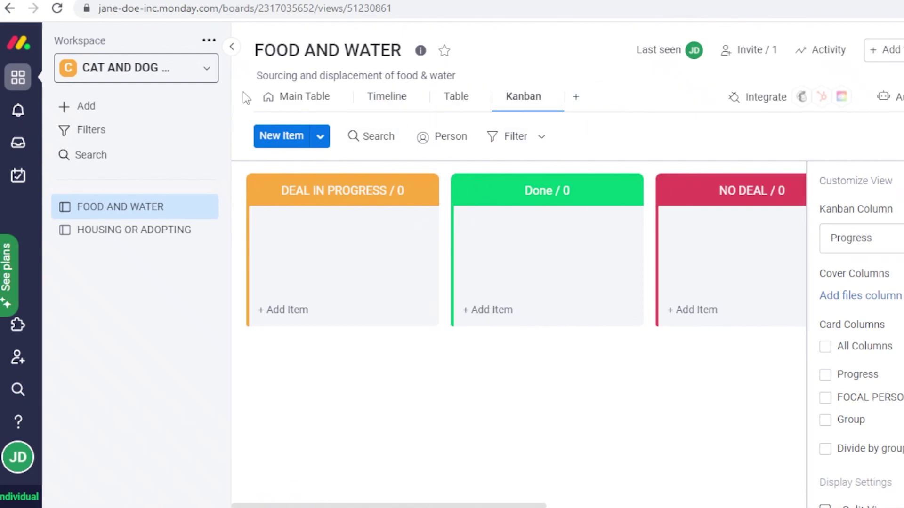
{"action": "left_click", "coordinate": [278, 108]}
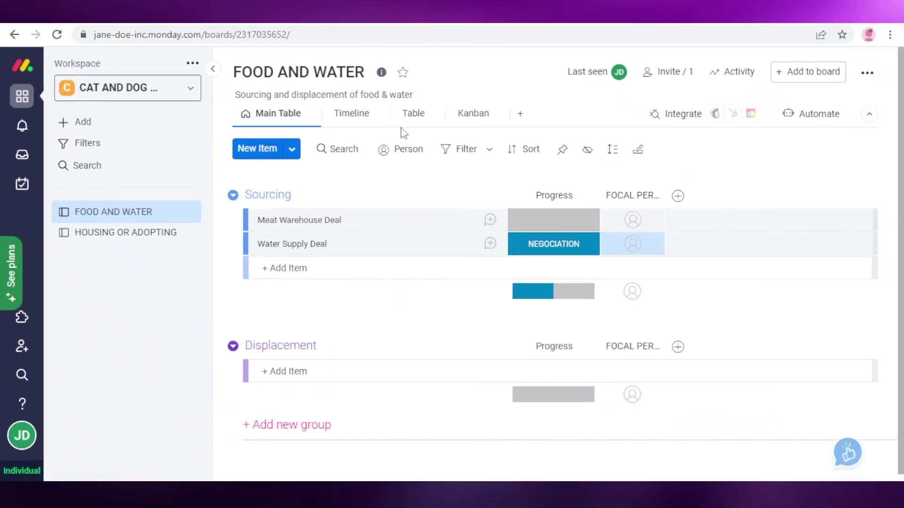